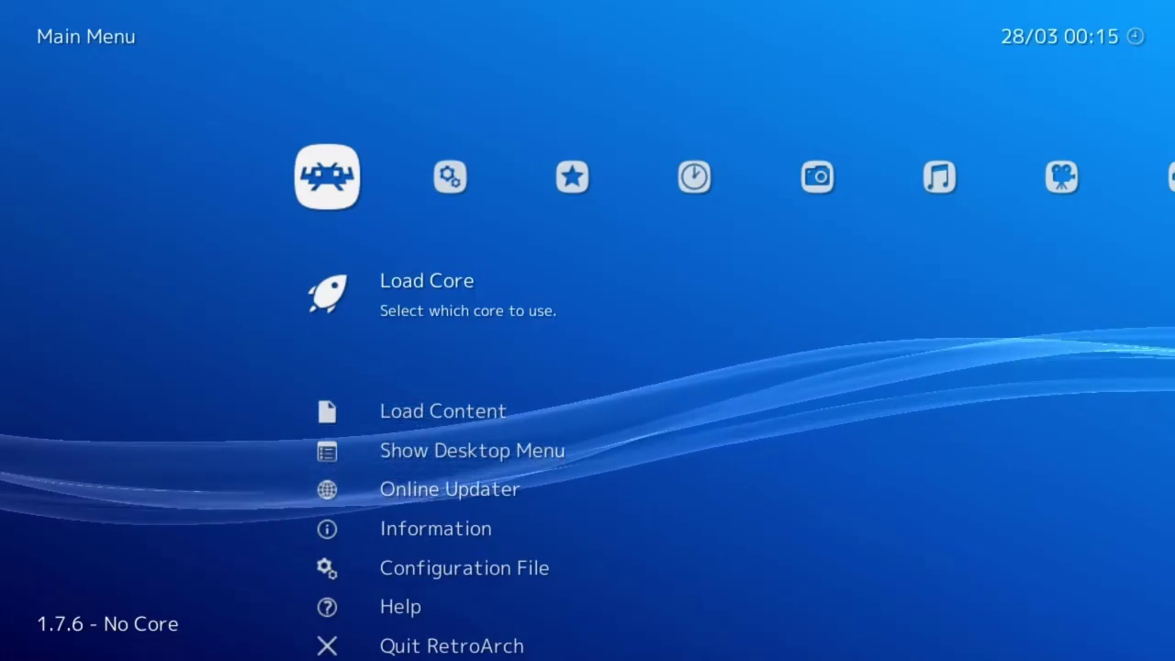
Step: Look through the Settings categories, from Drivers down to User Interface, and return to the Main Menu
key(Right)
key(Down)
key(Down)
key(Down)
key(Down)
key(Down)
key(Down)
key(Down)
key(Down)
key(Down)
key(Down)
key(Down)
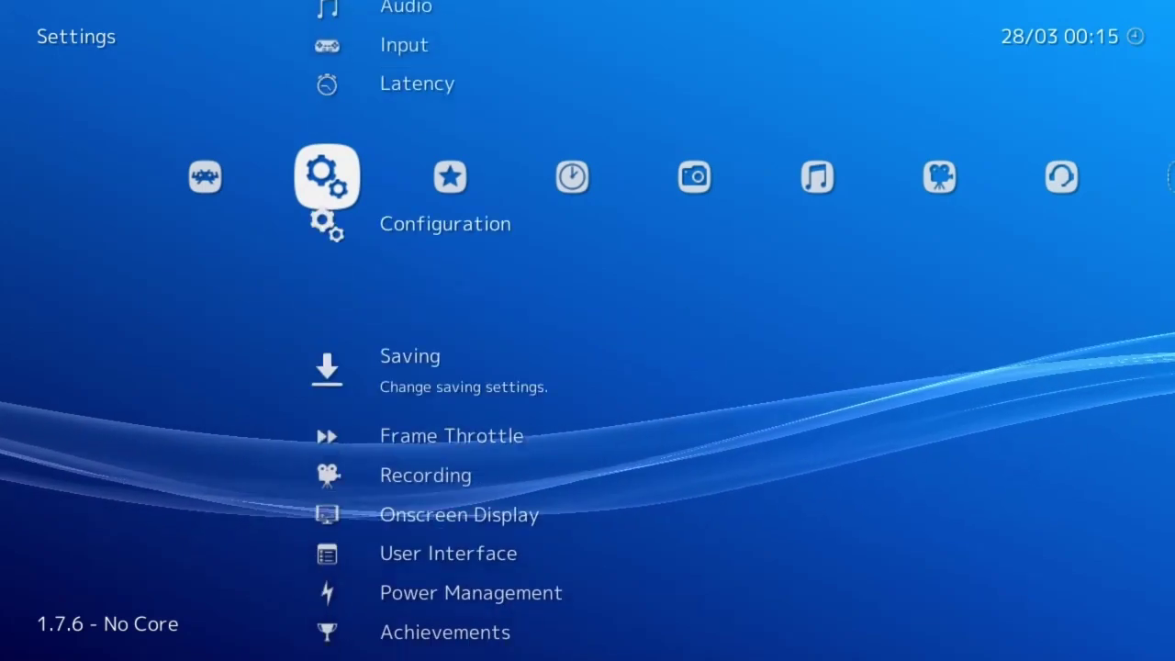
key(Up)
key(Up)
key(Up)
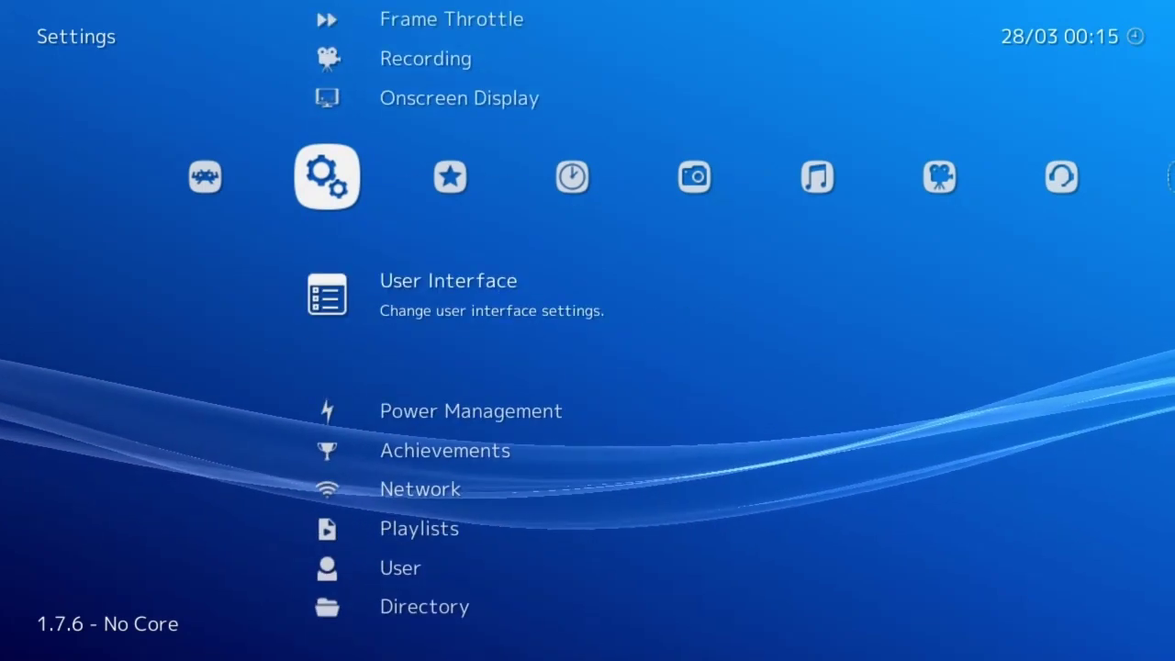
key(Up)
key(Up)
key(Up)
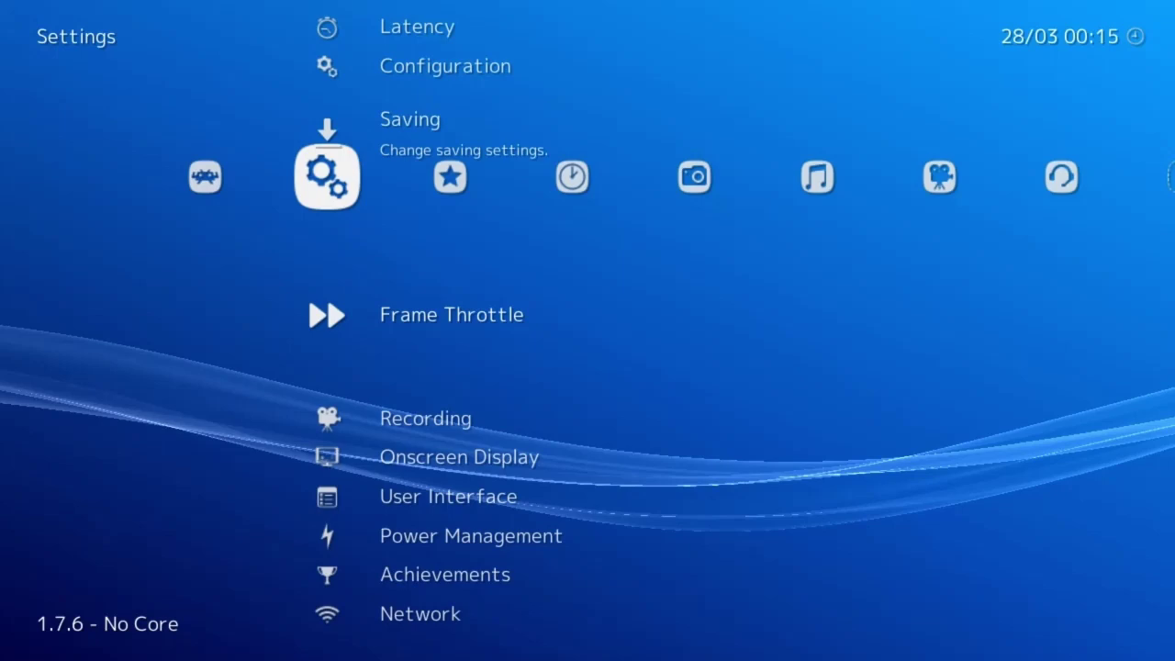
key(Up)
key(Up)
key(Up)
key(Up)
key(Up)
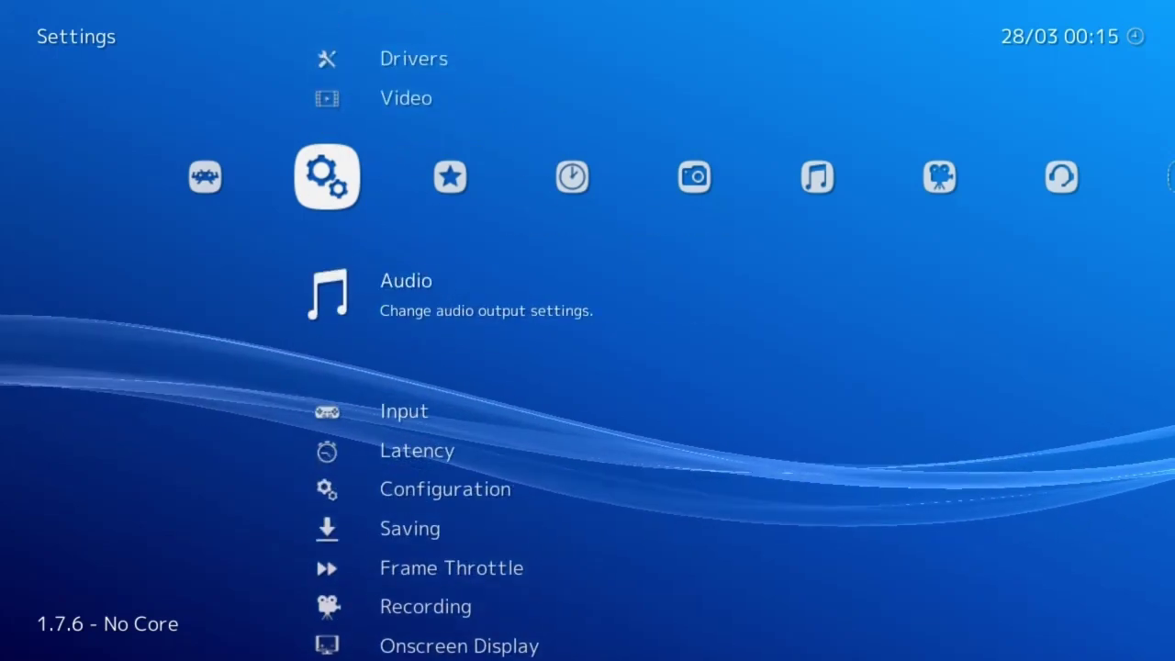
key(Right)
key(Left)
key(Left)
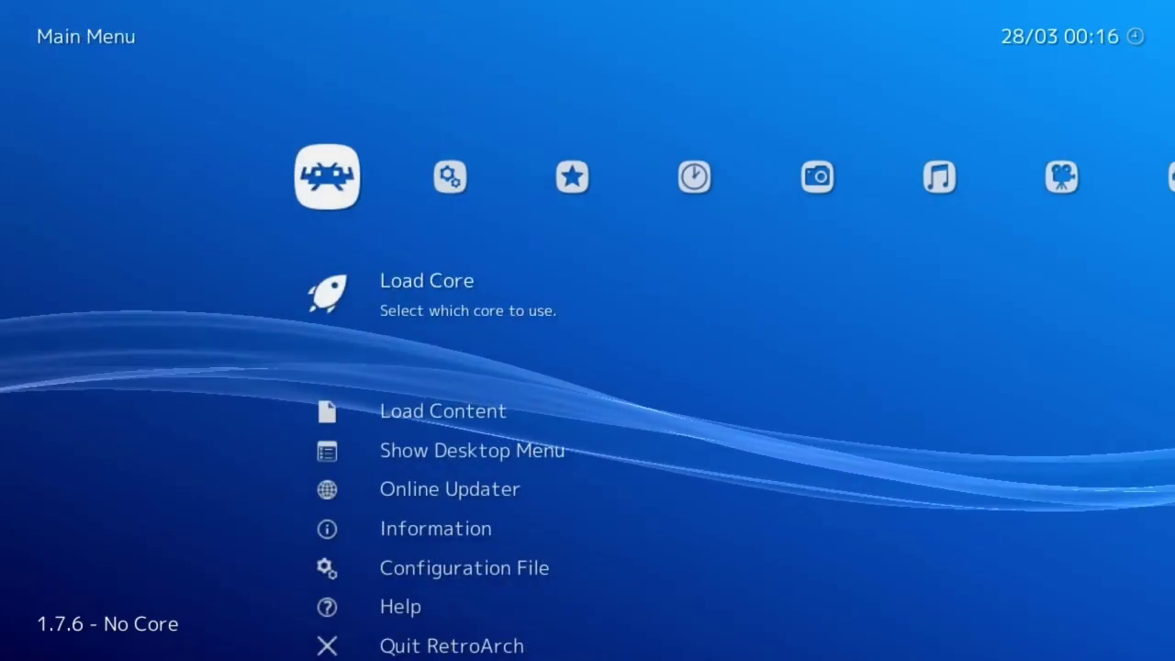
Step: Download the latest cheat files with Update Cheats in the Online Updater
key(Down)
key(Down)
key(Down)
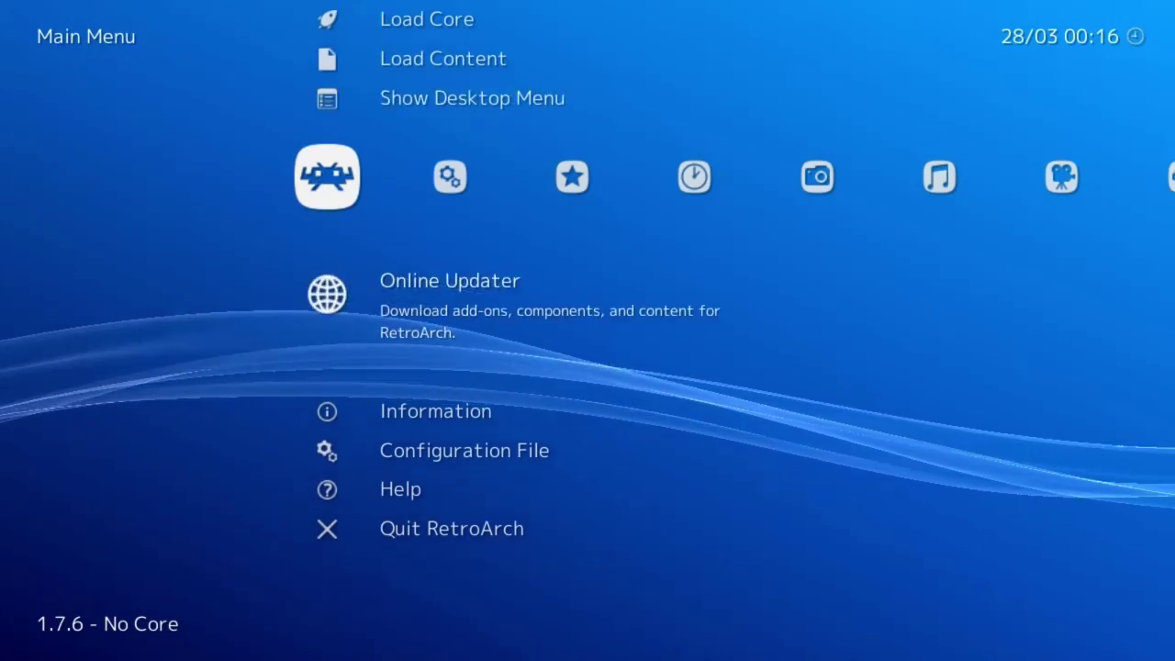
key(Return)
key(Down)
key(Down)
key(Down)
key(Down)
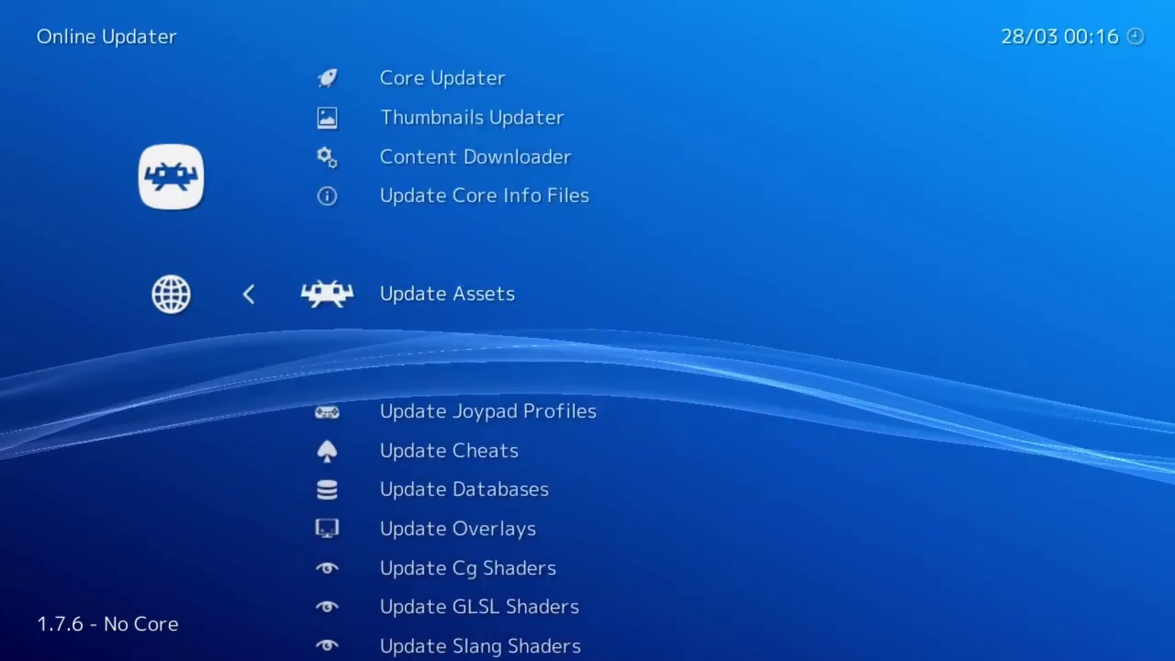
key(Down)
key(Down)
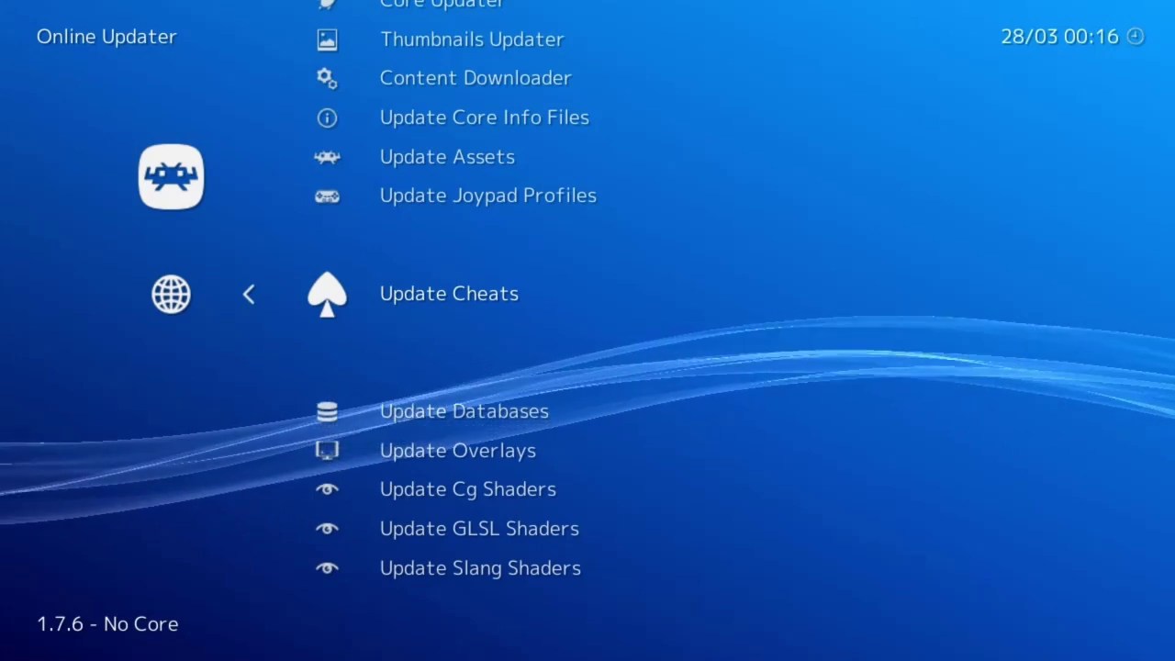
key(Return)
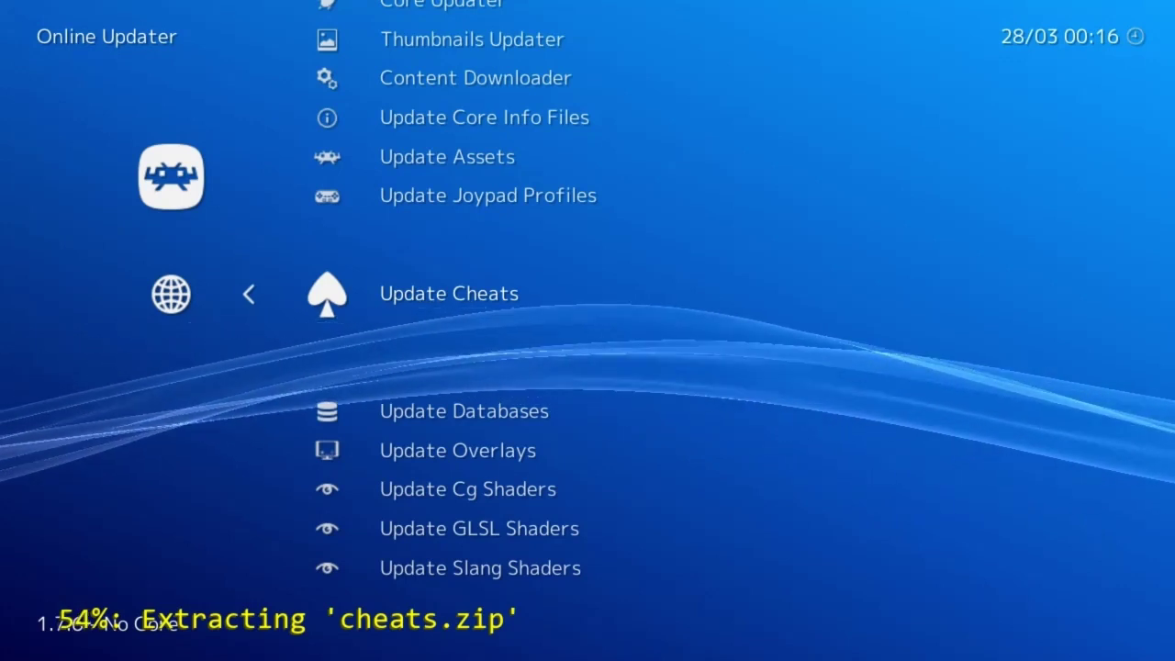
Step: Launch GoldenEye 007 (USA) with the Mupen64Plus OpenGL core from the play History
right_click(484, 435)
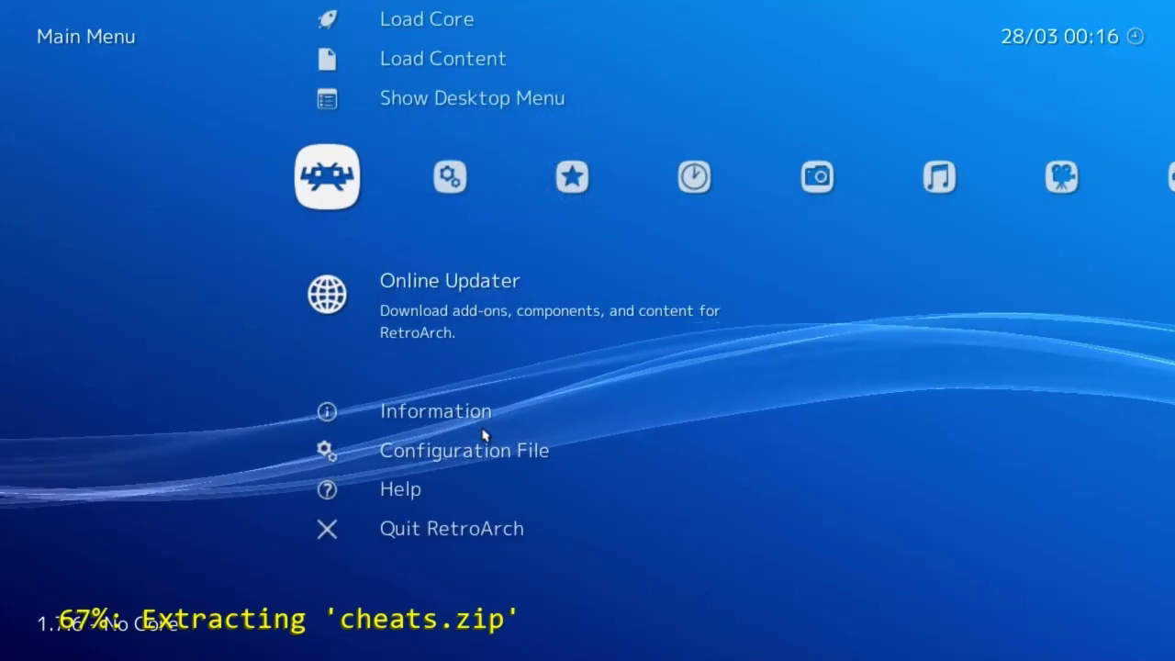
scroll(484, 435, up, 3)
key(Right)
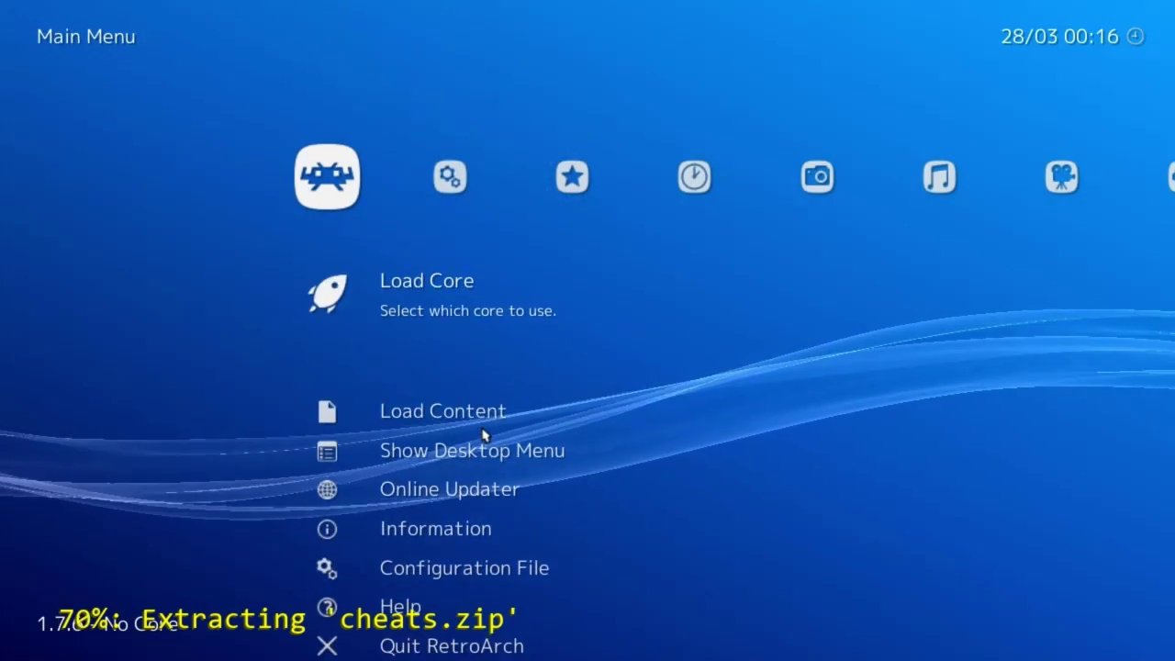
key(Right)
key(Right)
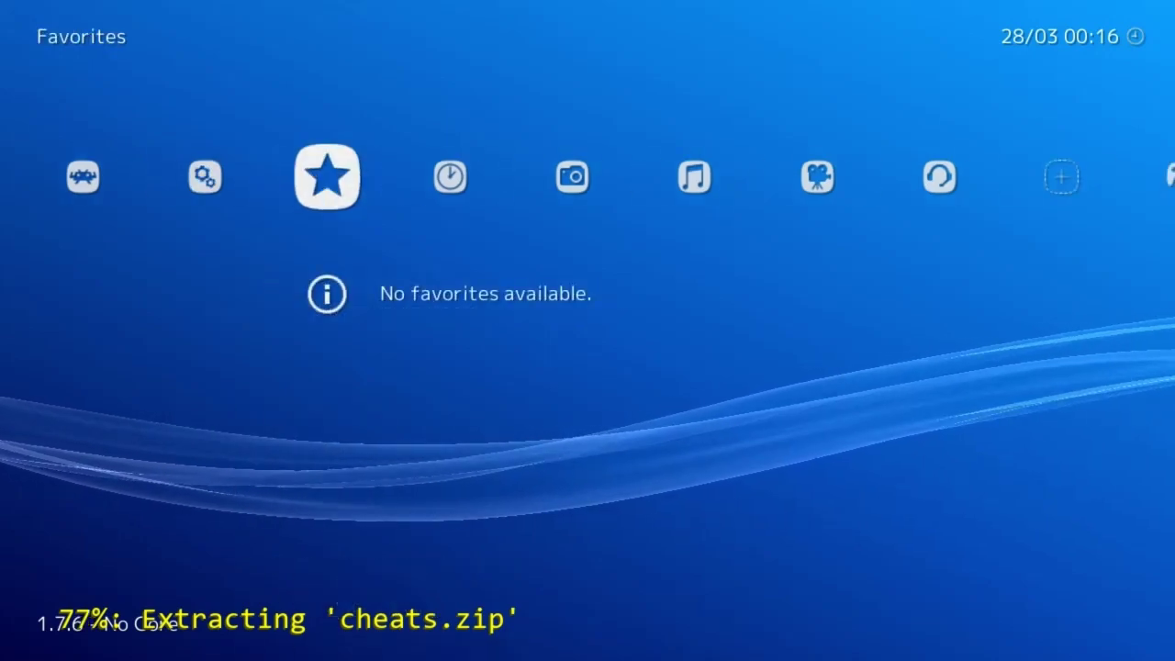
key(Down)
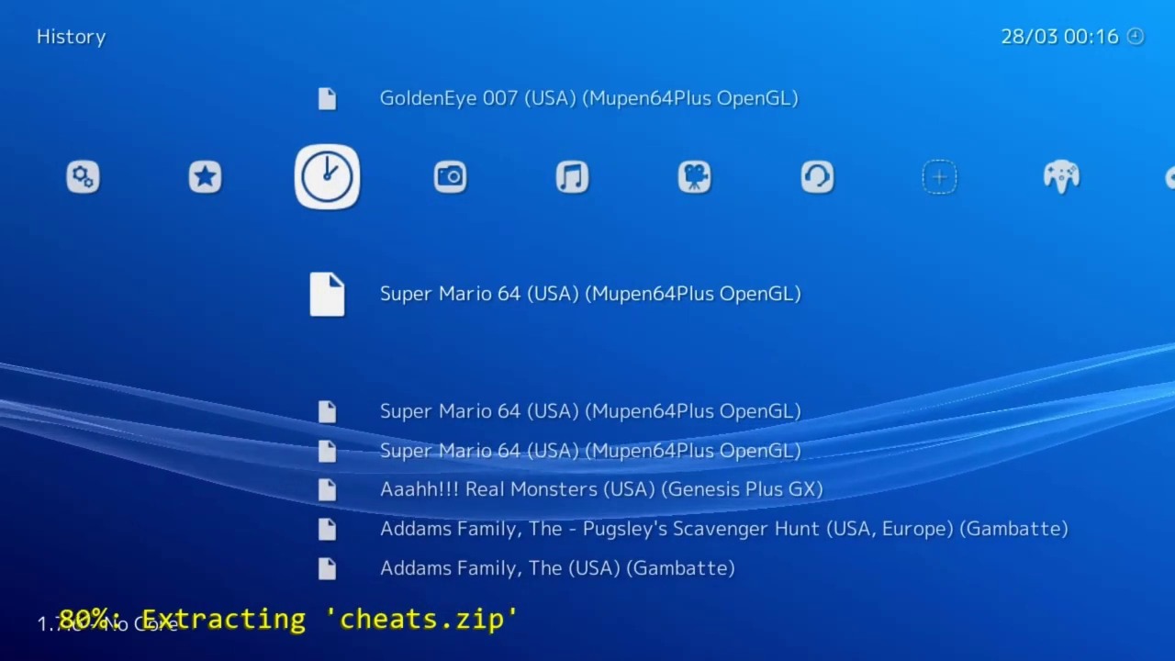
key(Up)
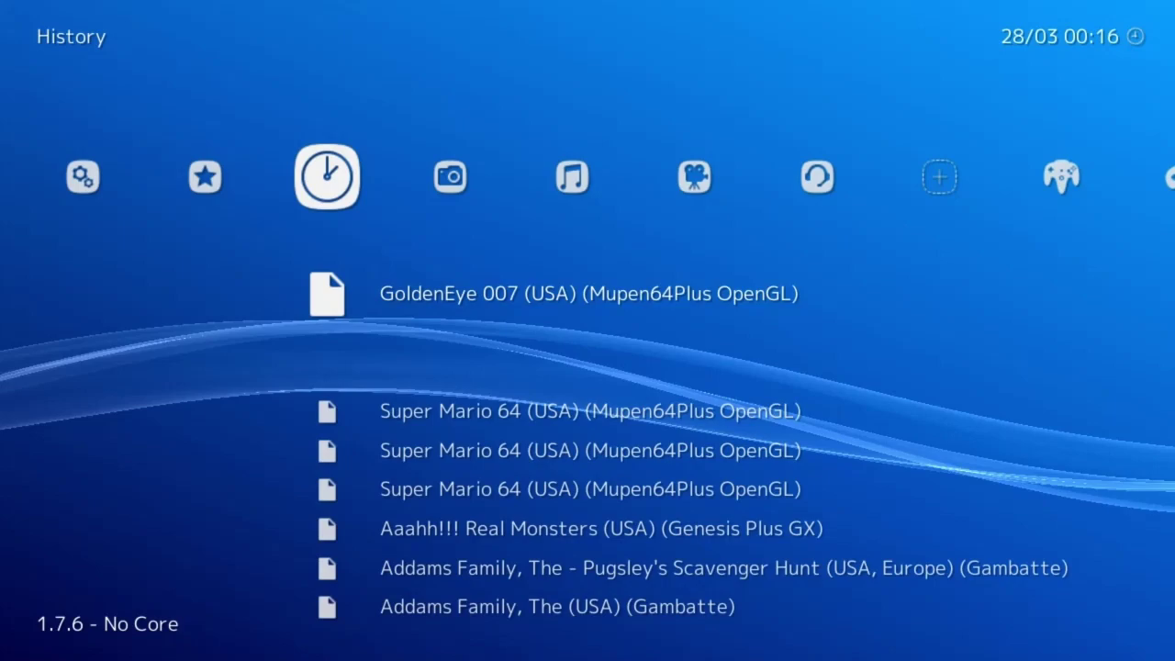
key(Return)
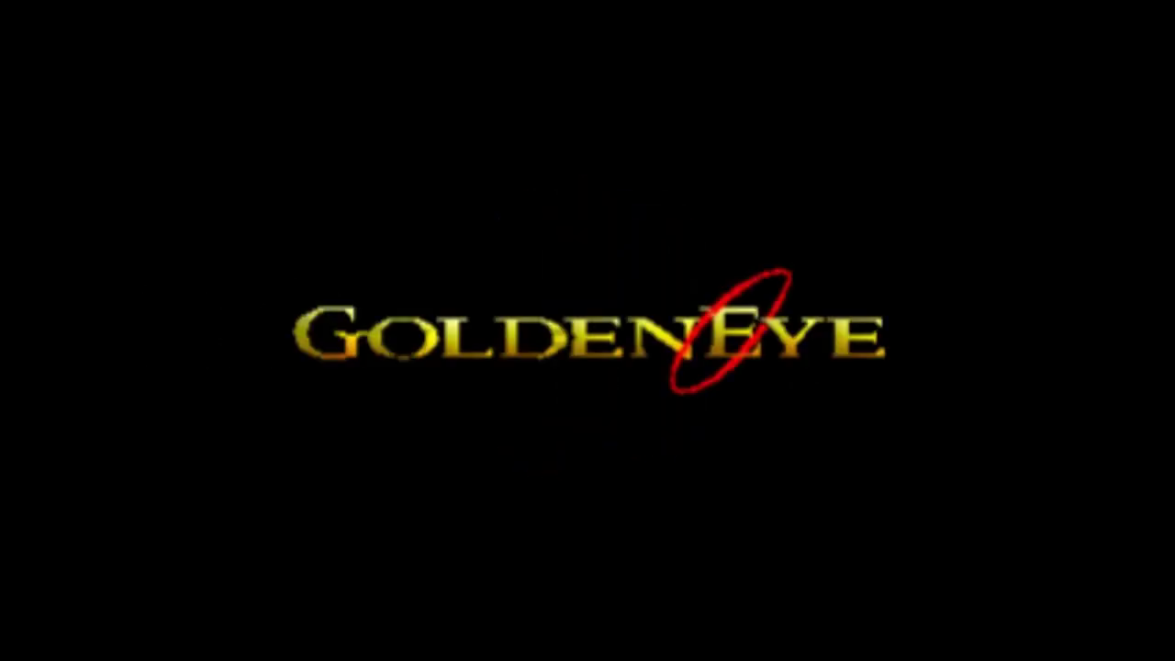
Step: Bring up the Quick Menu over the running game and open its Cheats settings
key(F1)
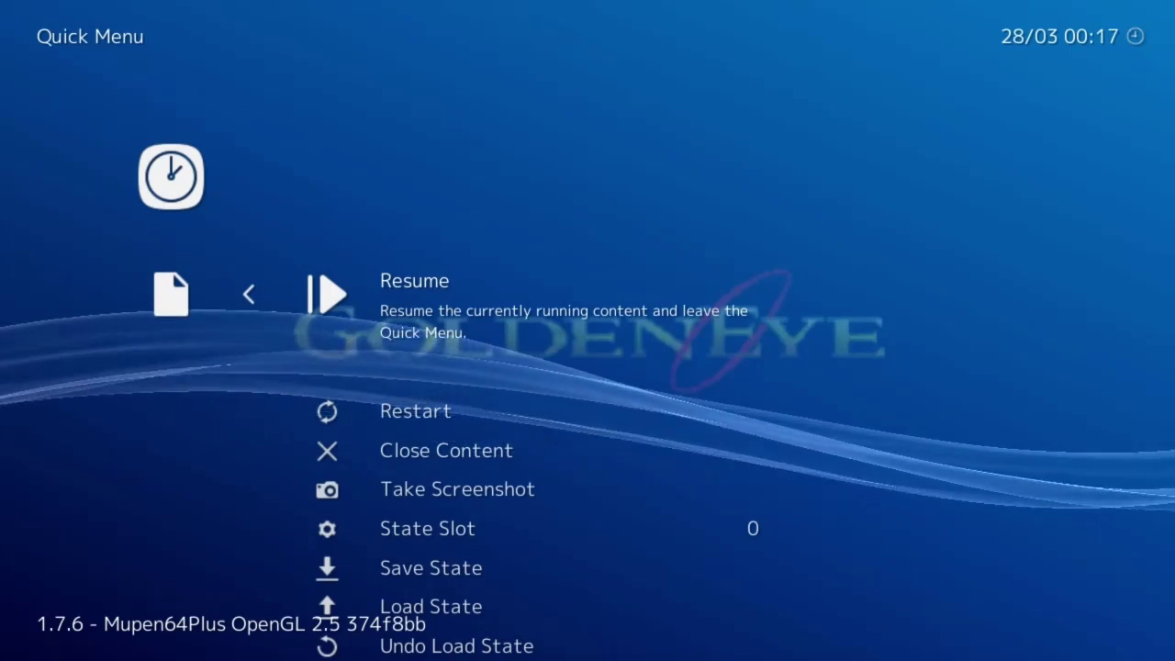
key(Down)
key(Down)
key(Down)
key(Down)
key(Down)
key(Down)
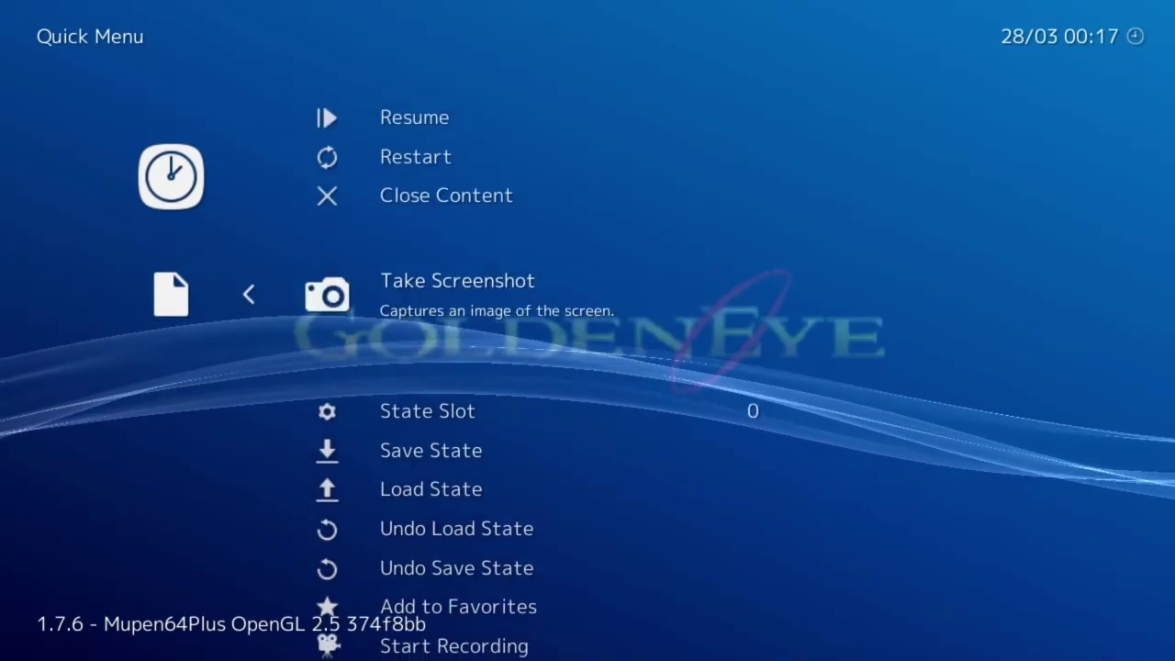
key(Down)
key(Down)
key(Down)
key(Down)
key(Down)
key(Down)
key(Down)
key(Down)
key(Down)
key(Down)
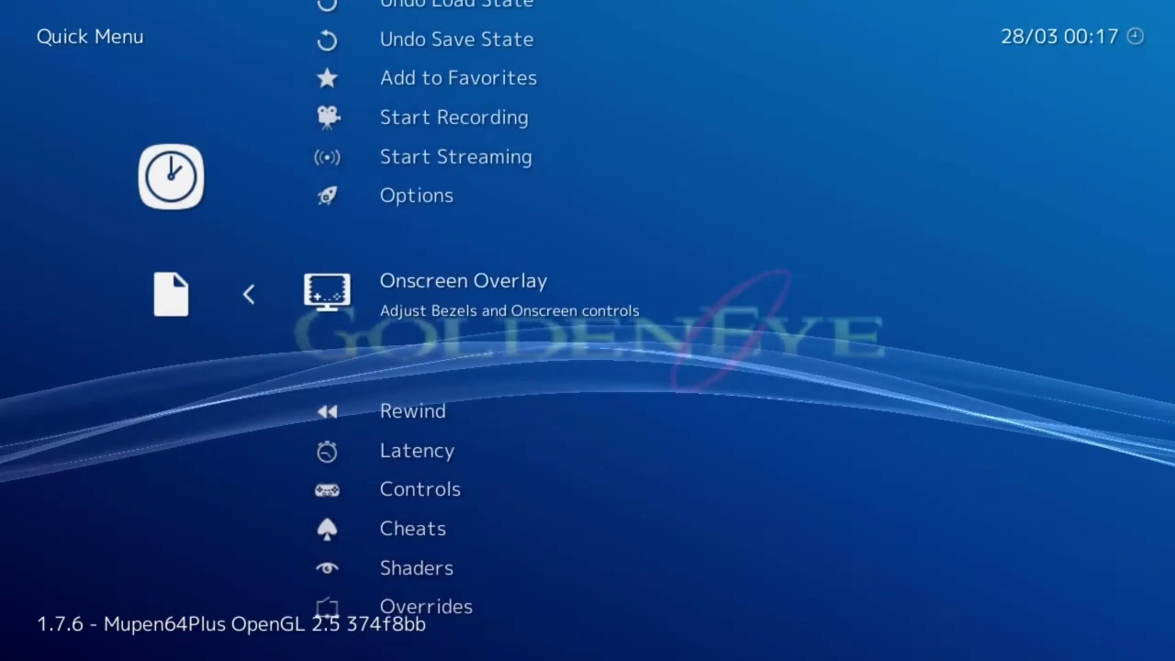
key(Down)
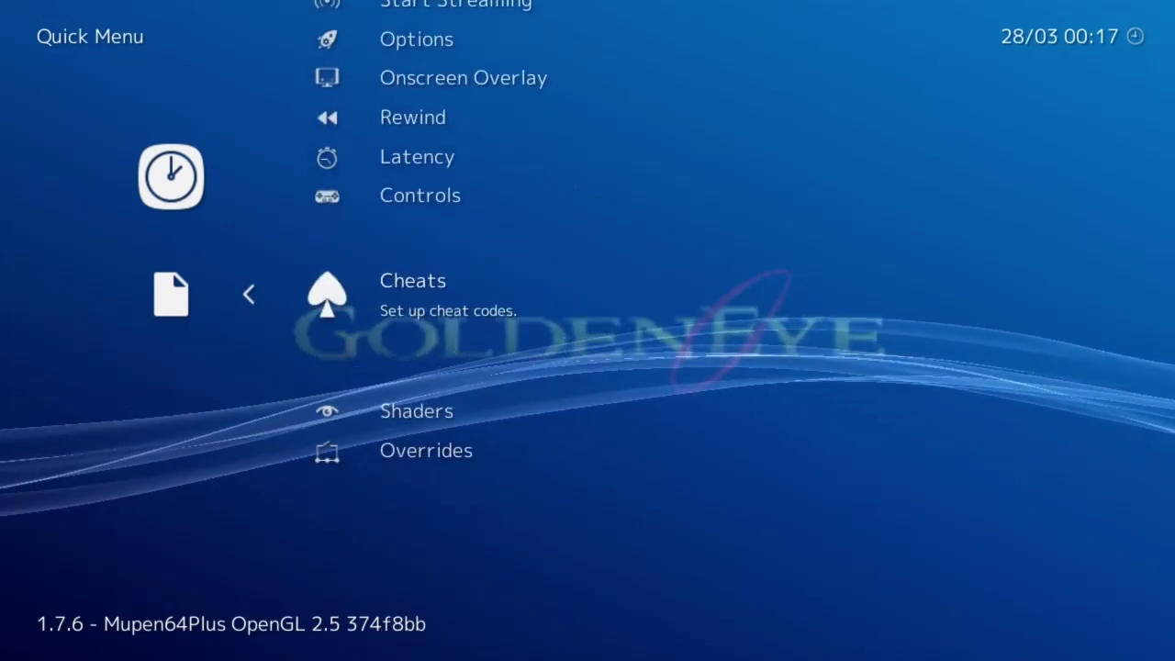
key(Return)
Step: Examine the cheat file options, the auto-apply and toggle settings, and the first cheats listed for the game
key(Down)
key(Down)
key(Down)
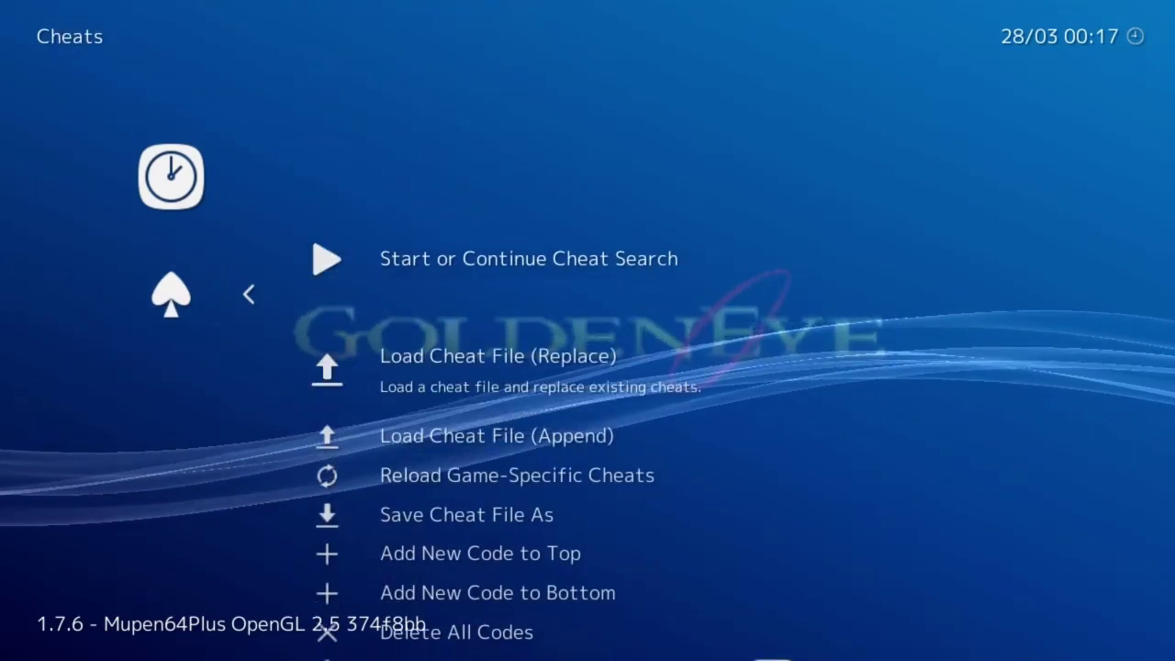
key(Down)
key(Down)
key(Down)
key(Down)
key(Down)
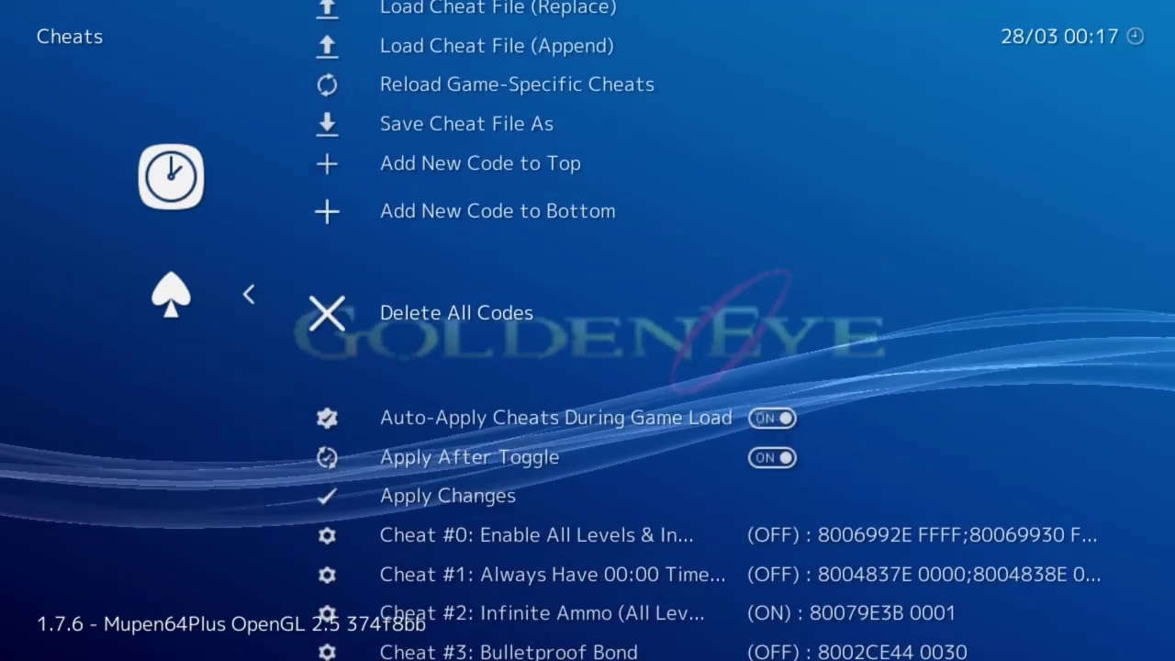
key(Down)
key(Down)
key(Down)
key(Down)
key(Down)
key(Down)
key(Down)
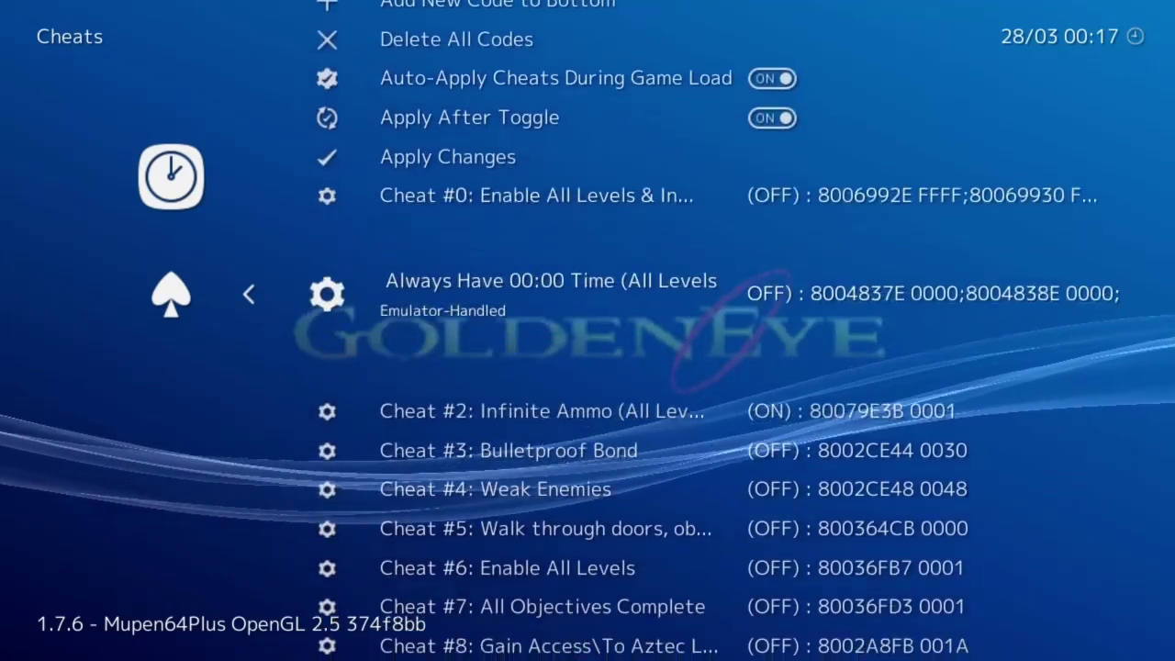
key(Up)
key(Up)
key(Up)
key(Up)
key(Up)
key(Up)
key(Up)
key(Up)
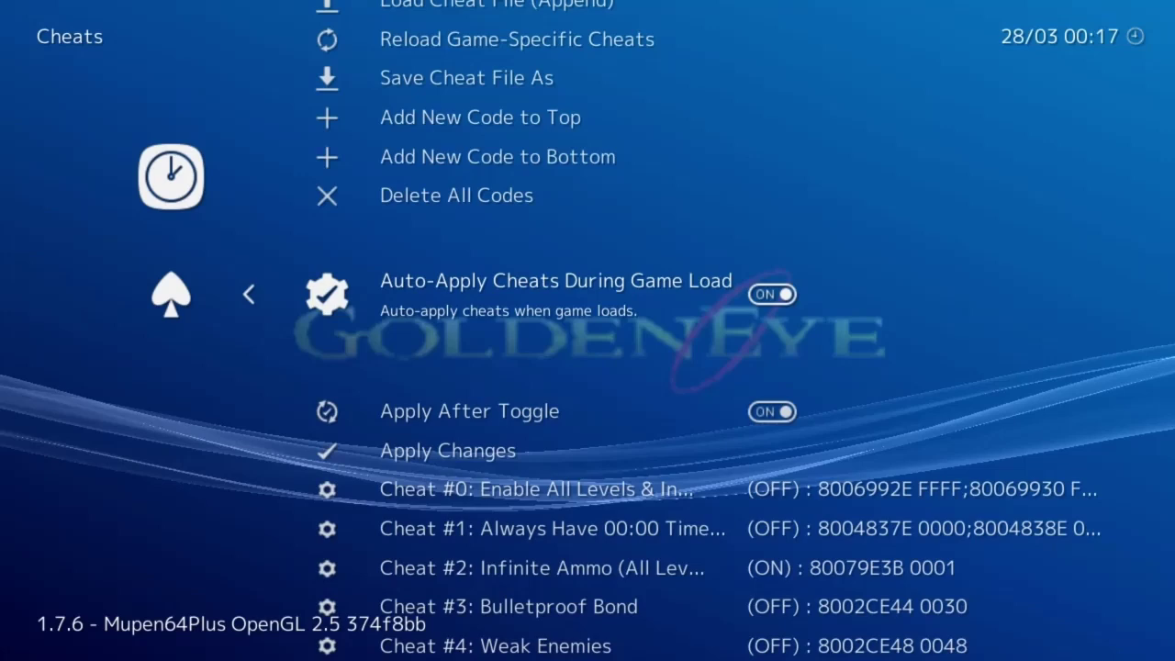
key(Up)
key(Up)
key(Up)
key(Up)
key(Up)
key(Up)
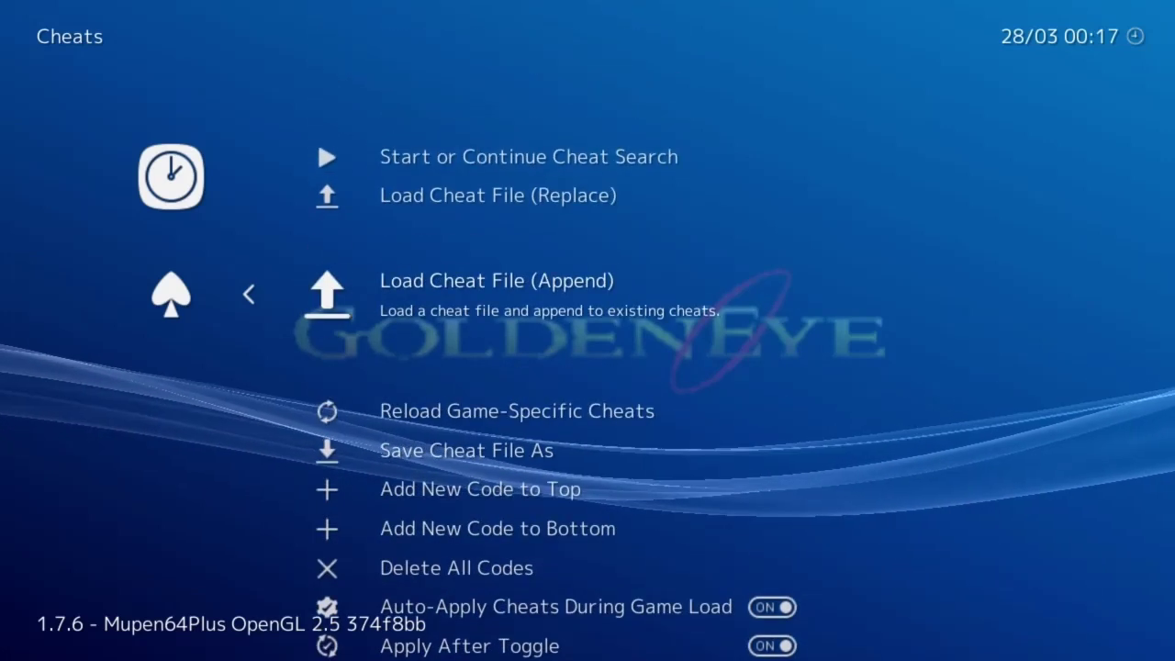
Step: Start loading a cheat file with the option that replaces the existing cheats
key(Down)
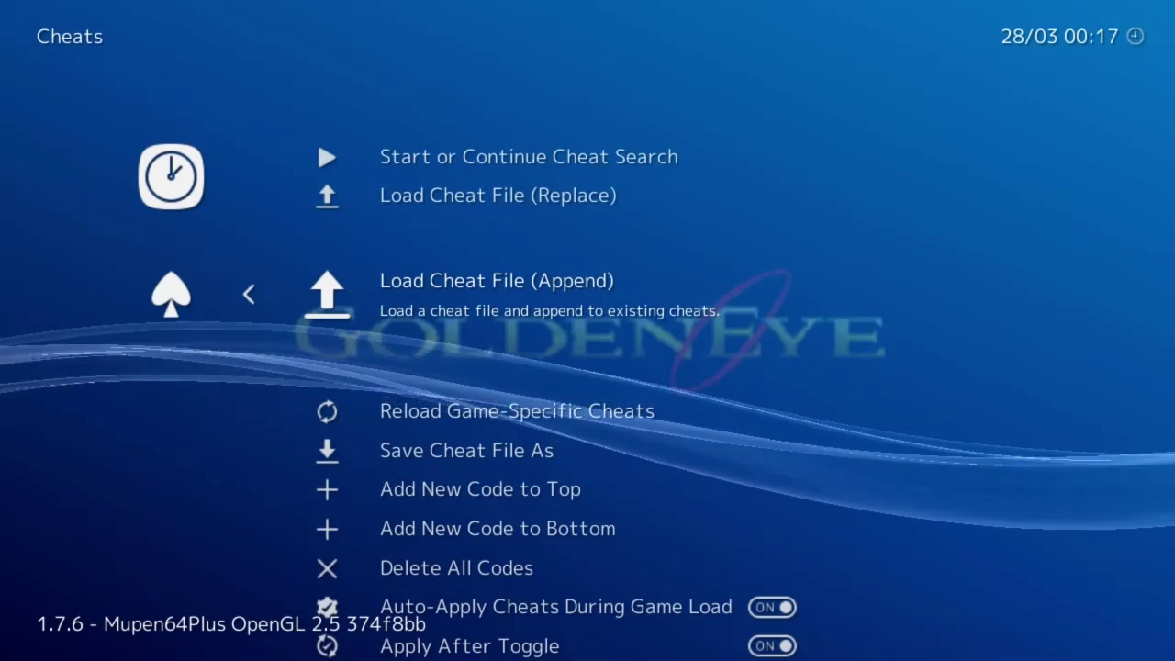
key(Up)
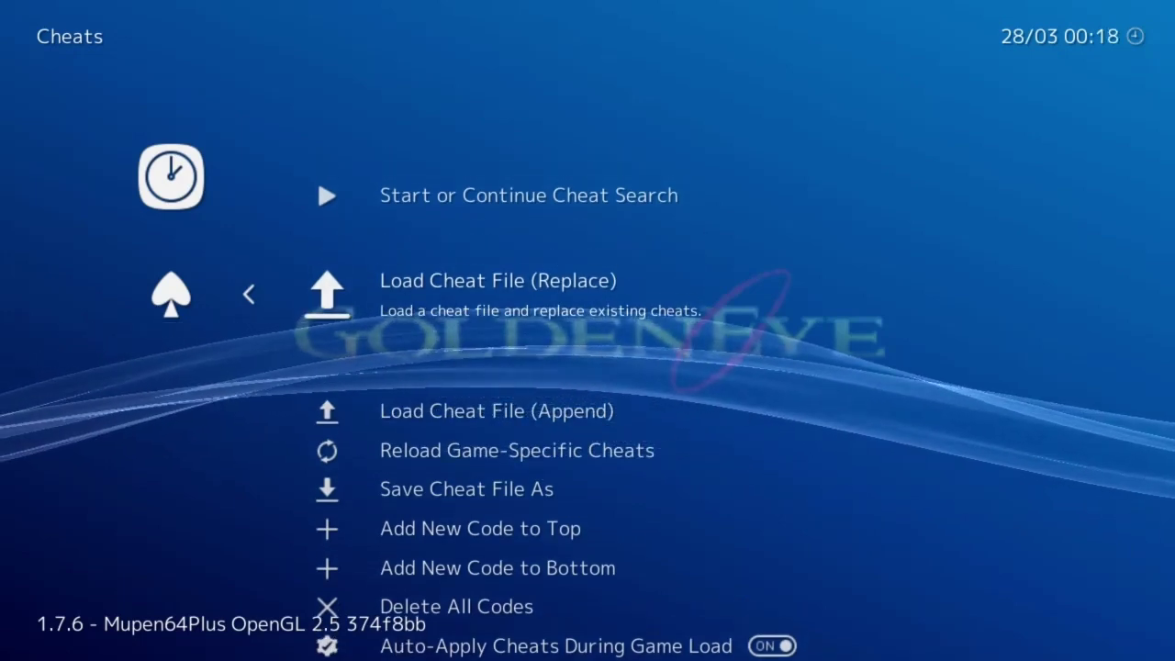
key(Return)
key(Down)
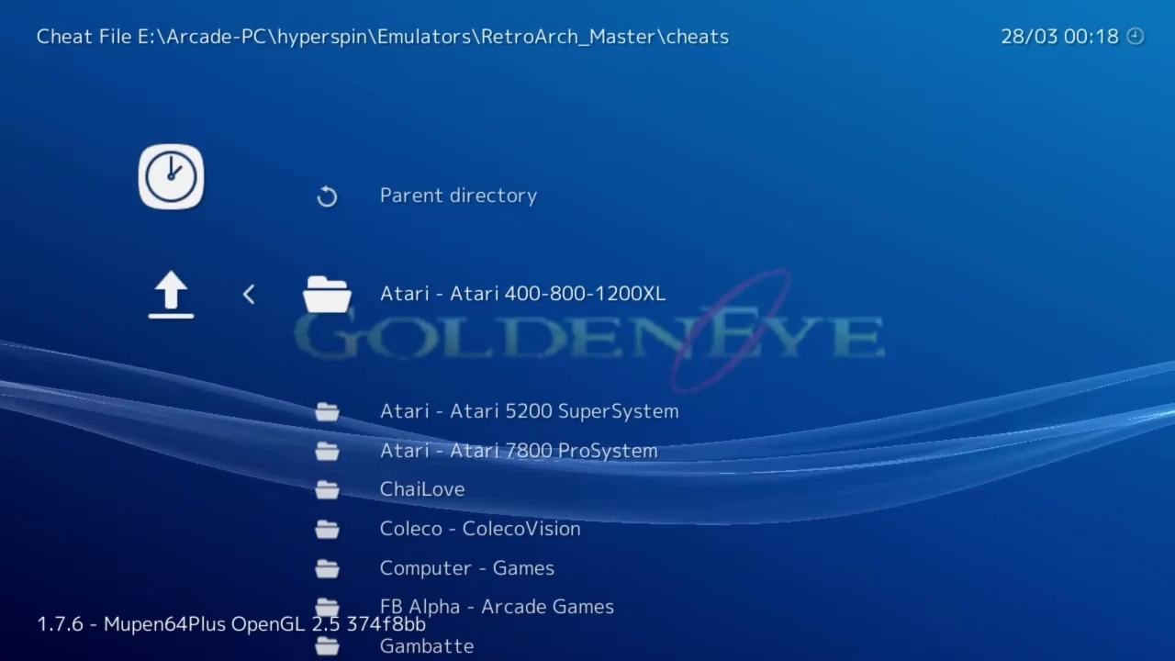
Step: Find and open the Nintendo - Nintendo 64 folder among the cheat system folders
key(Down)
key(Down)
key(Down)
key(Down)
key(Down)
key(Down)
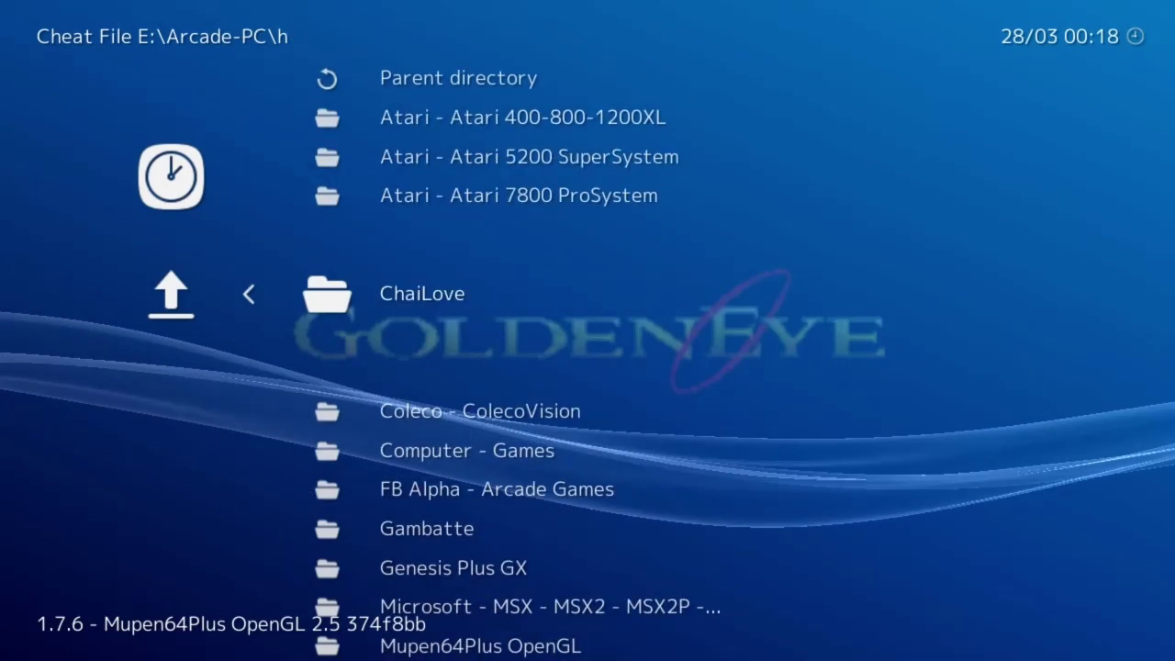
key(Down)
key(Down)
key(Down)
key(Down)
key(Down)
key(Down)
key(Down)
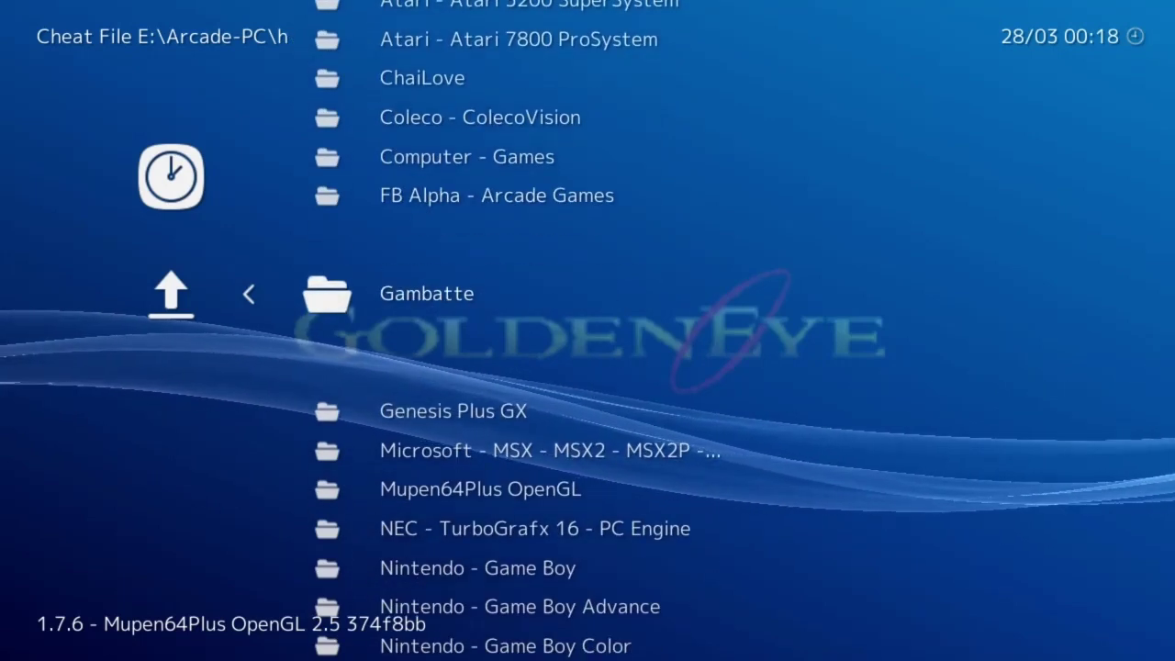
key(Down)
key(Down)
key(Down)
key(Down)
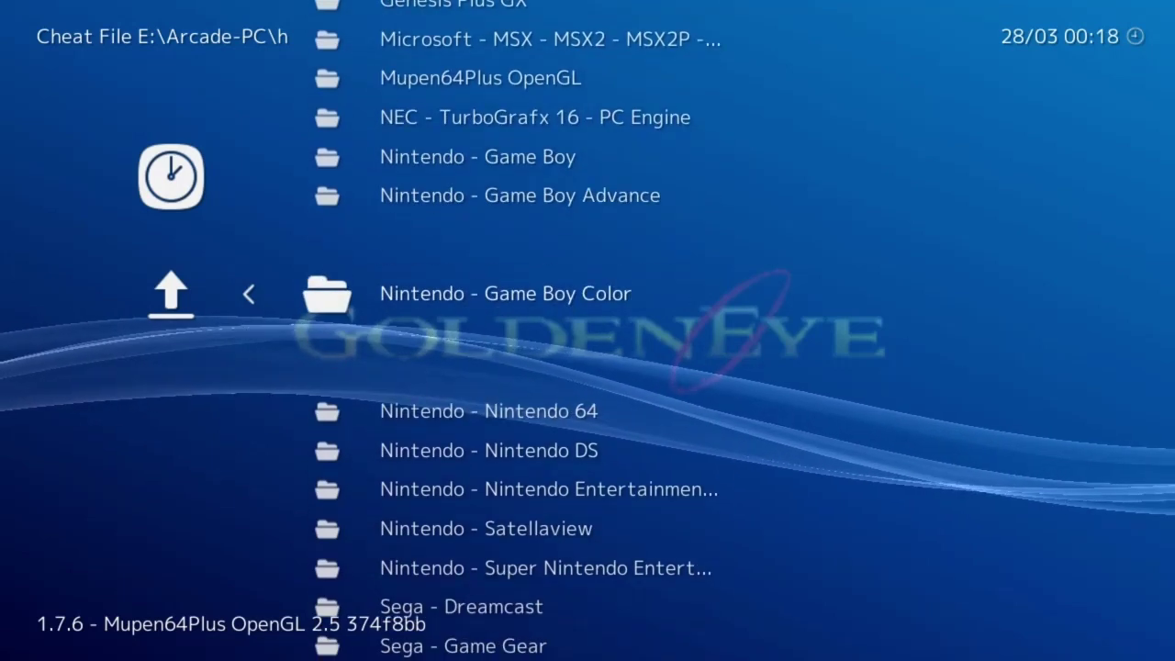
key(Down)
key(Down)
key(Down)
key(Down)
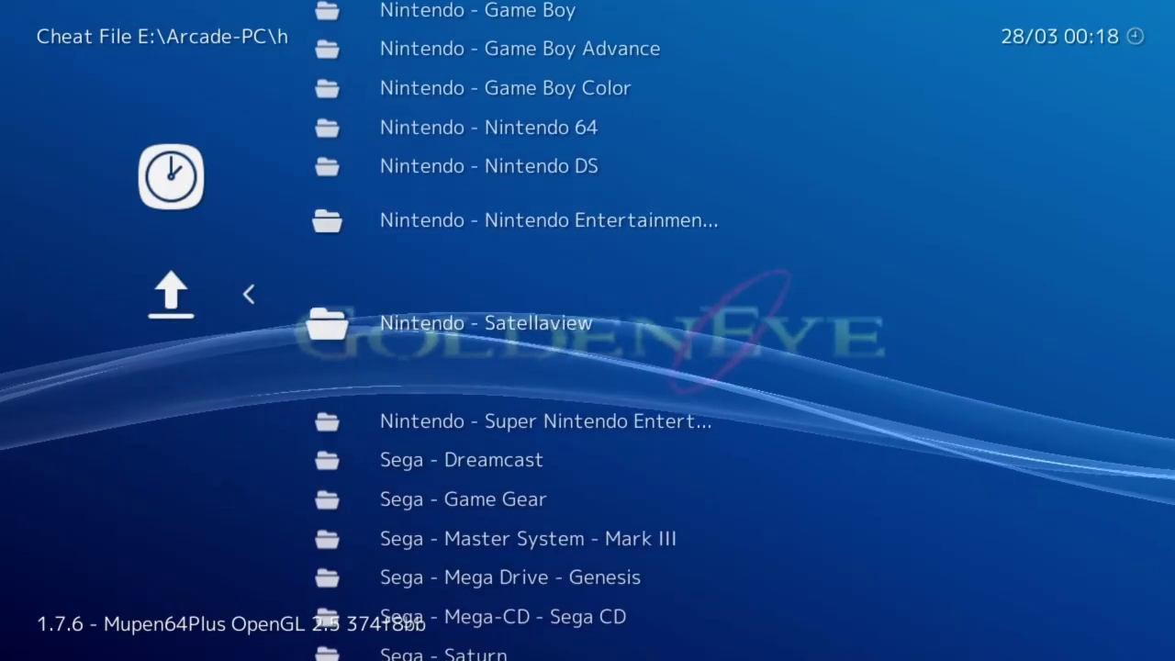
key(Down)
key(Down)
key(Down)
key(Down)
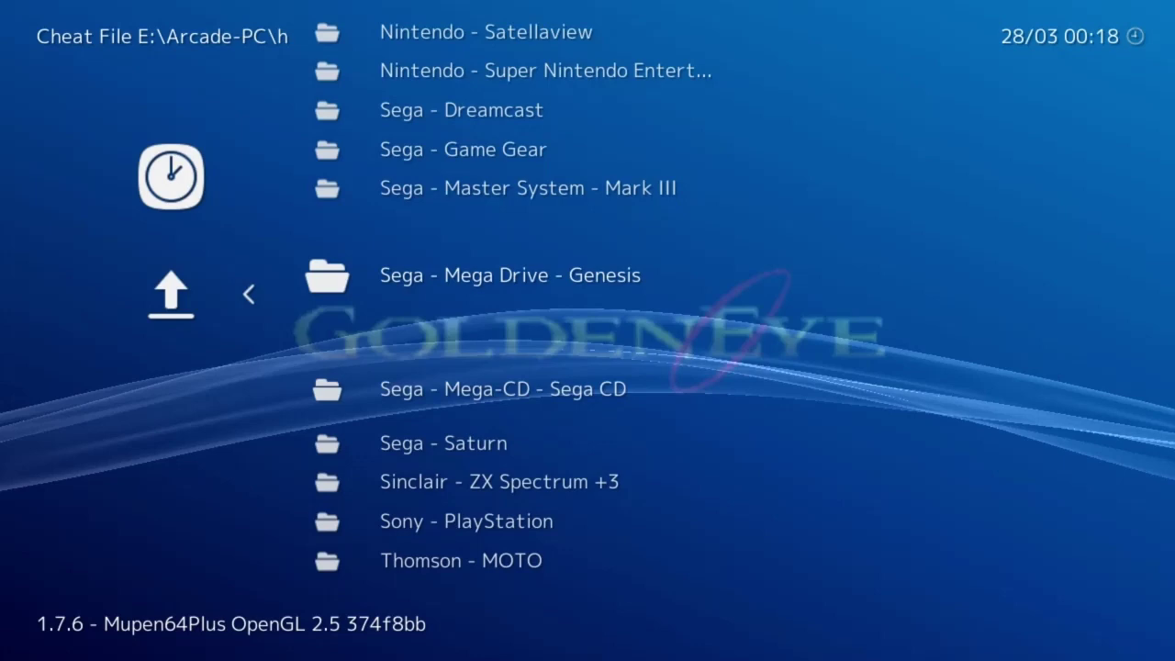
key(Up)
key(Up)
key(Up)
key(Up)
key(Up)
key(Up)
key(Up)
key(Up)
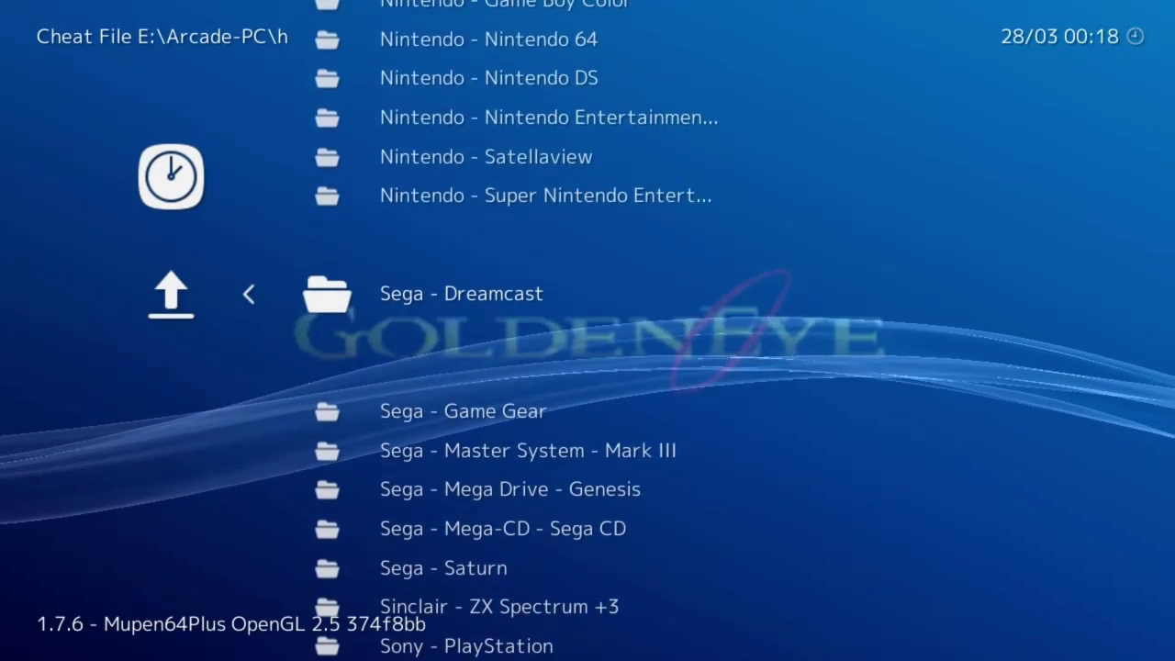
key(Up)
key(Up)
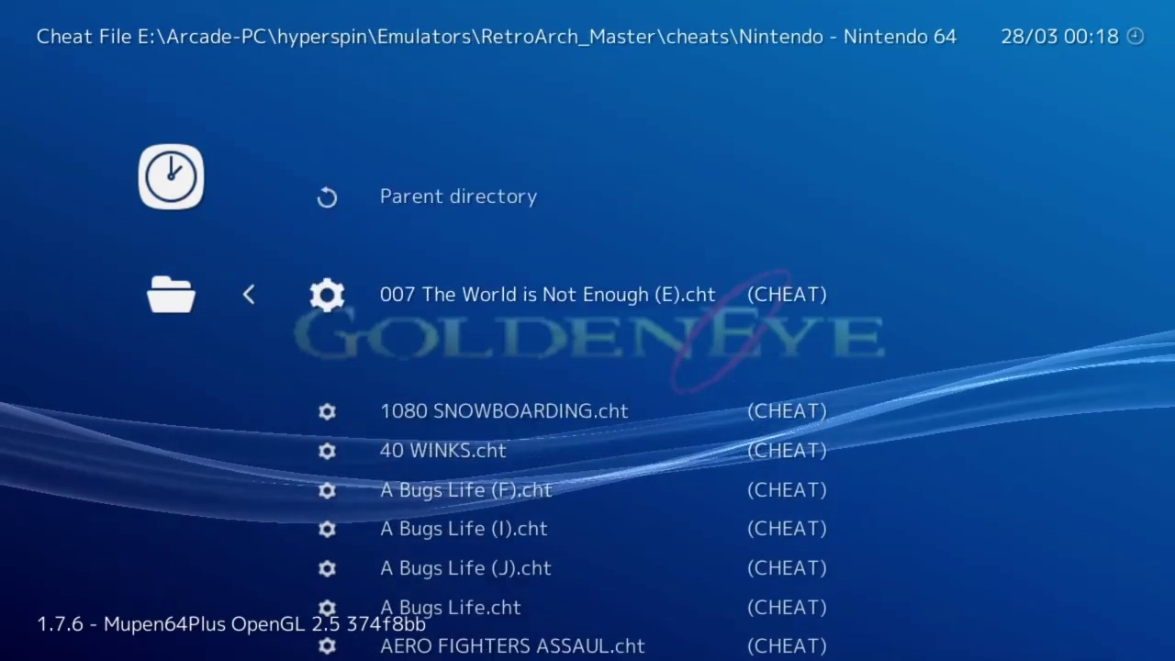
Step: Find the Goldeneye 007 (U).cht file in the Nintendo 64 cheats folder and load it
key(Down)
key(Down)
key(Down)
key(Down)
key(Down)
key(Down)
key(Down)
key(Down)
key(Down)
key(Down)
key(Down)
key(Down)
key(Down)
key(Down)
key(Down)
key(Down)
key(Down)
key(Down)
key(Down)
key(Down)
key(Down)
key(Down)
key(Down)
key(Down)
key(Down)
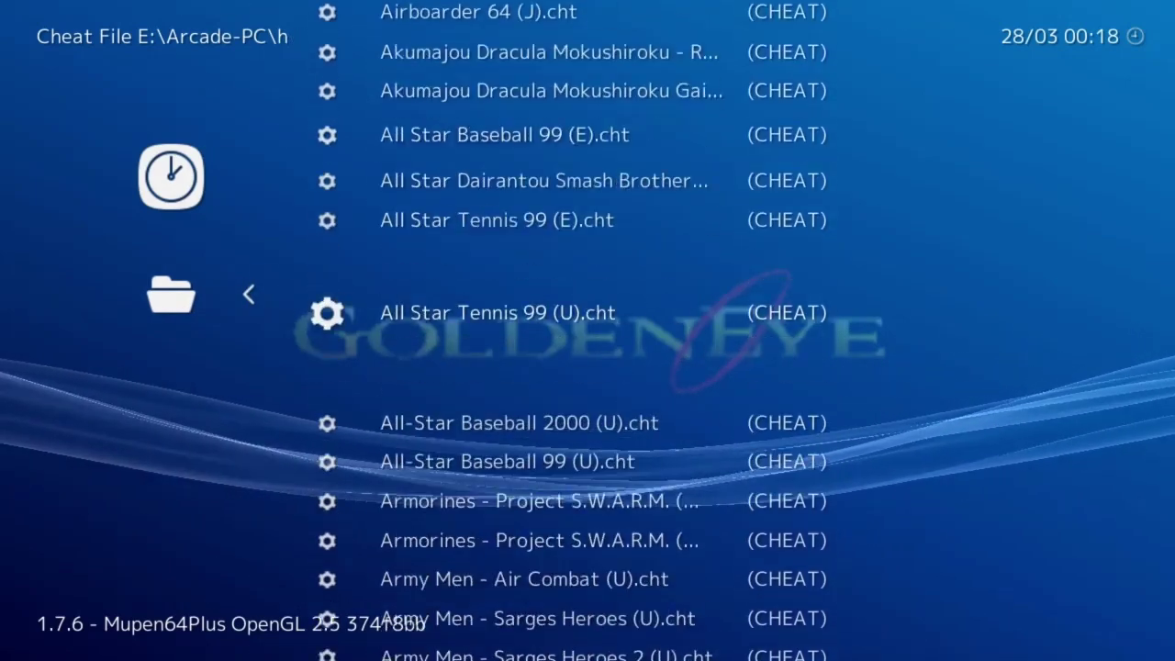
key(Down)
key(Down)
key(Down)
key(Down)
key(Down)
key(Down)
key(Down)
key(Down)
key(Down)
key(Down)
key(Down)
key(Down)
key(Down)
key(Down)
key(Down)
key(Down)
key(Down)
key(Down)
key(Down)
key(Down)
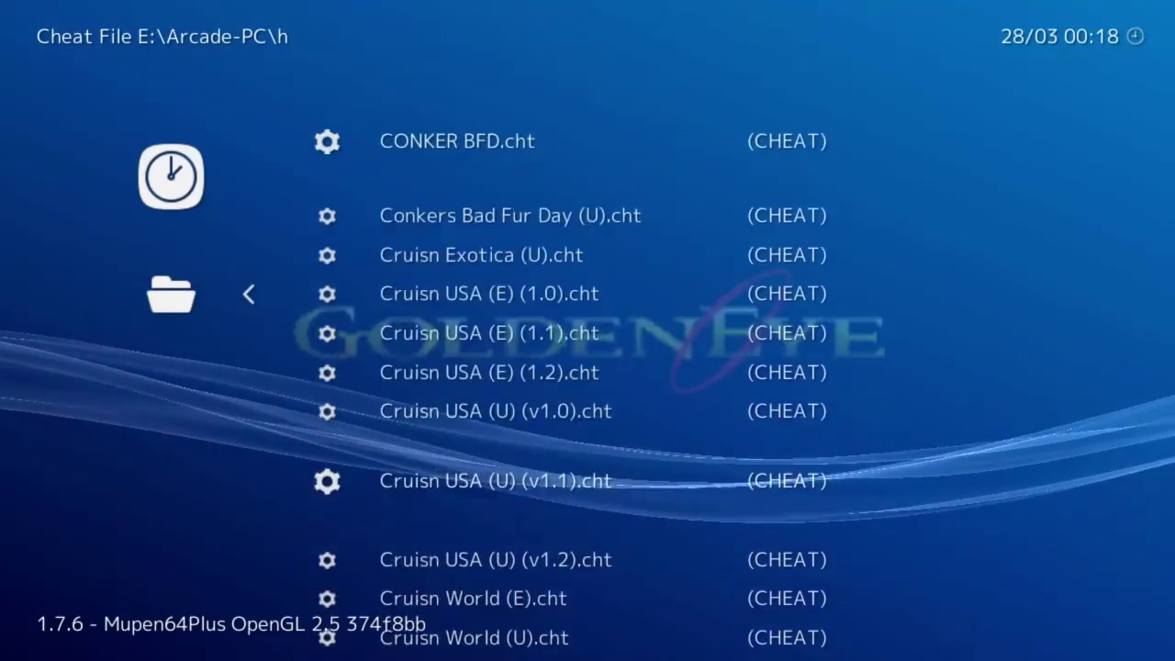
key(Down)
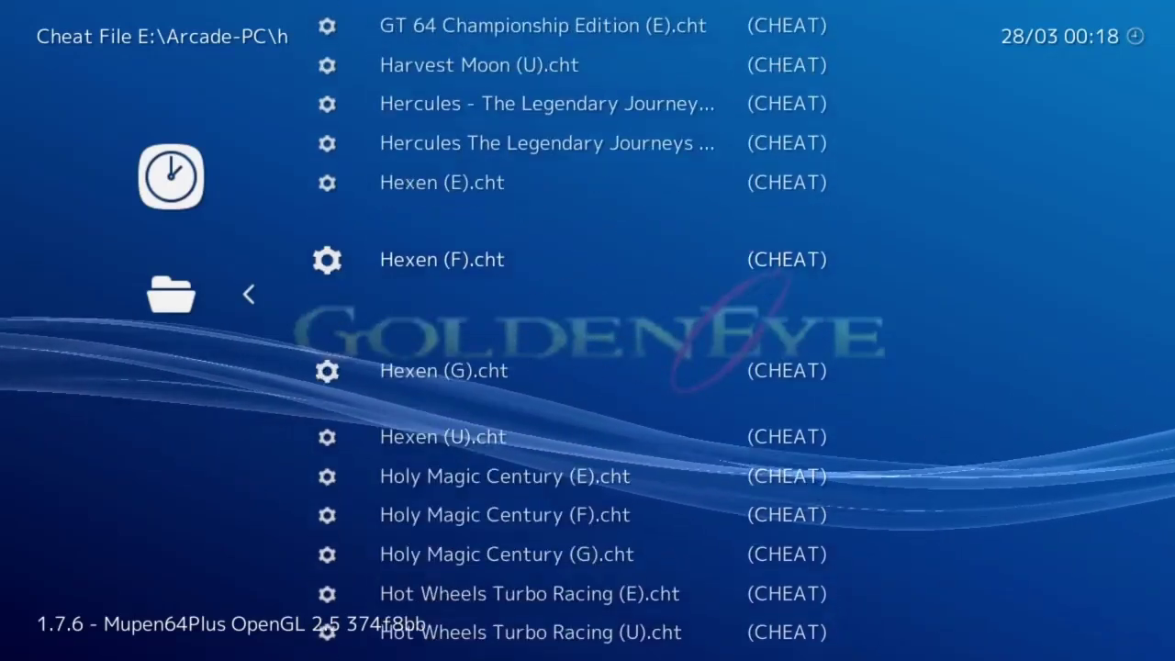
key(Up)
key(Up)
key(Up)
key(Up)
key(Up)
key(Up)
key(Up)
key(Up)
key(Up)
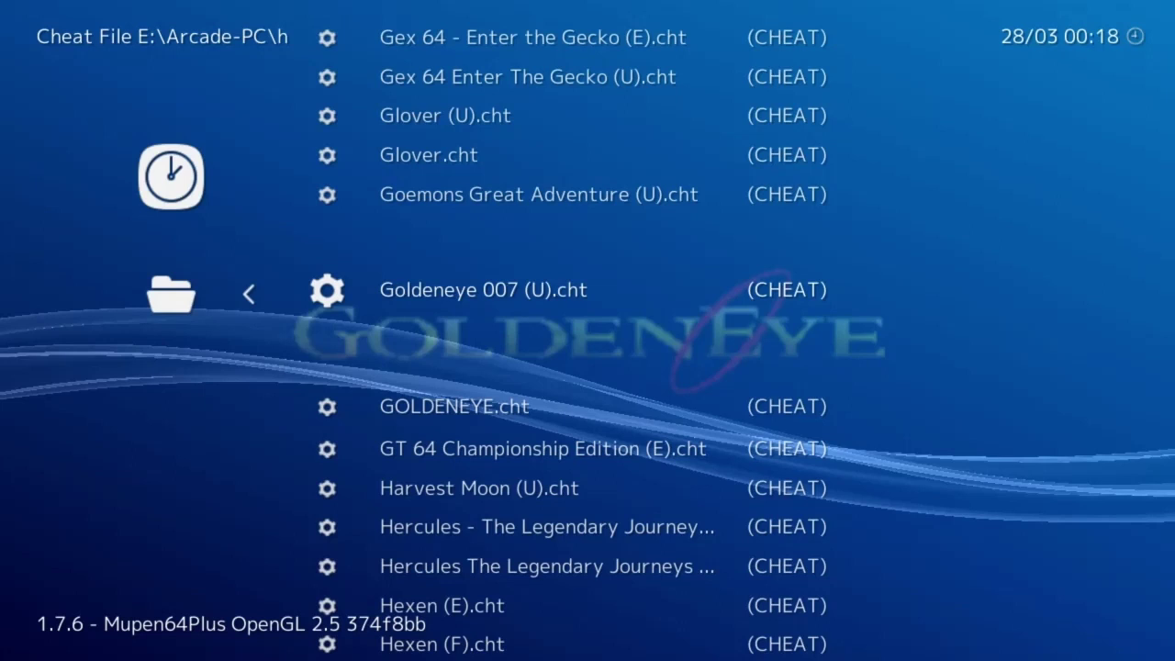
key(Down)
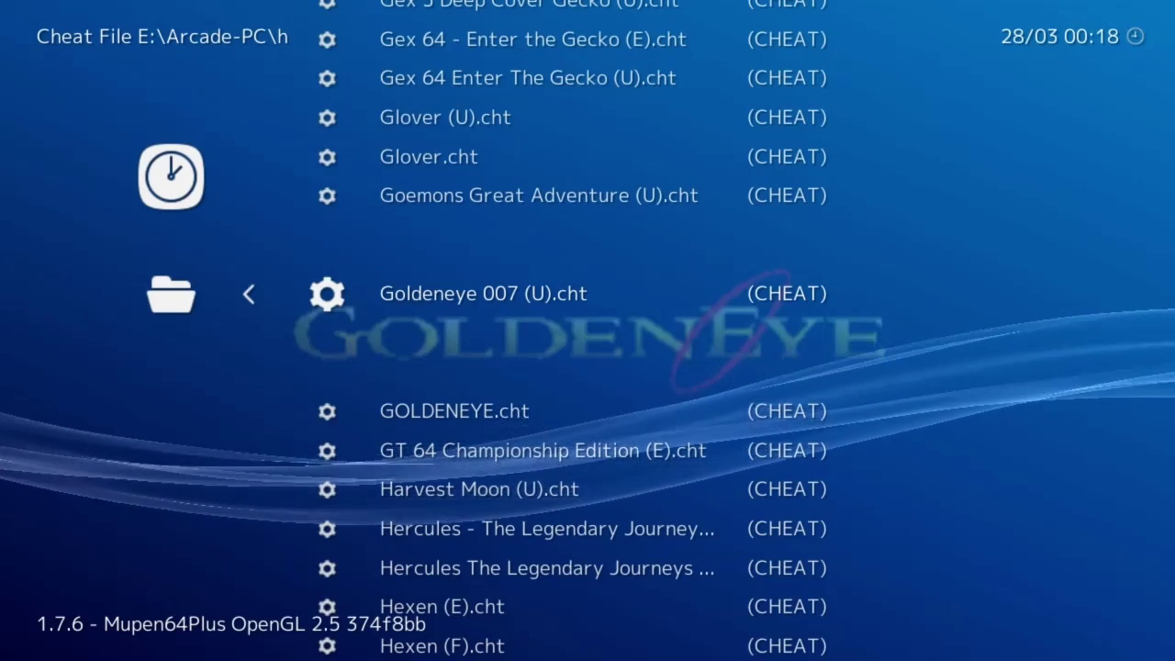
key(Return)
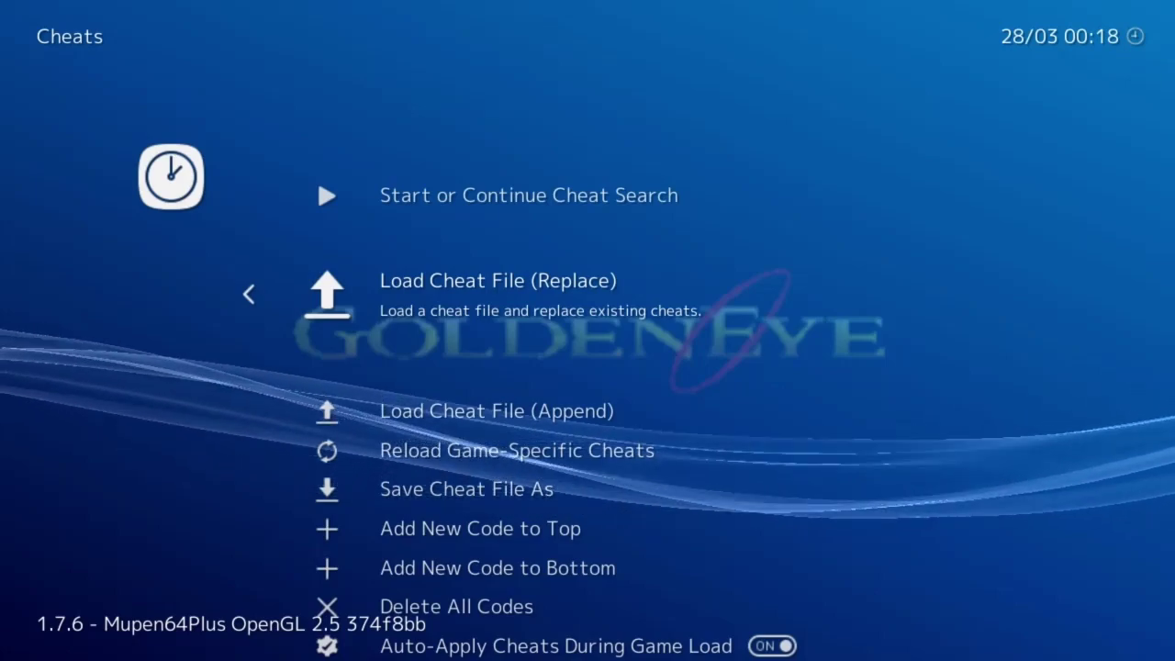
Step: Examine the cheats loaded for the game, from Cheat #0 through the multiplayer cheats
key(Down)
key(Down)
key(Down)
key(Down)
key(Down)
key(Down)
key(Down)
key(Down)
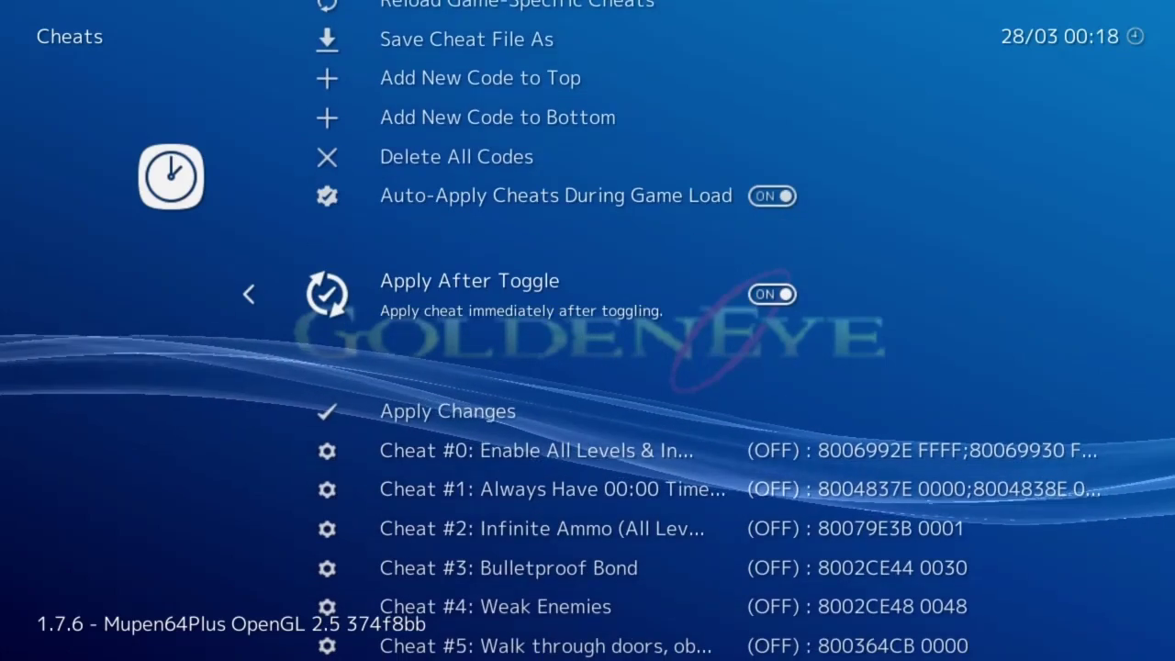
key(Down)
key(Down)
key(Down)
key(Down)
key(Down)
key(Down)
key(Down)
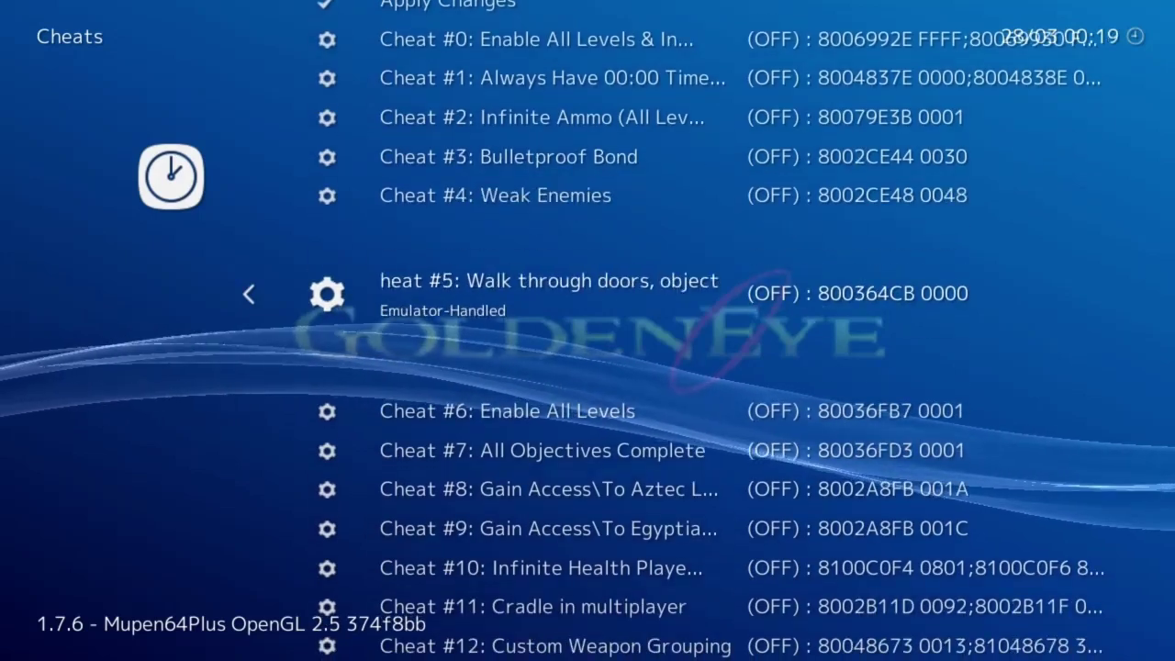
key(Down)
key(Down)
key(Down)
key(Down)
key(Down)
key(Down)
key(Down)
key(Down)
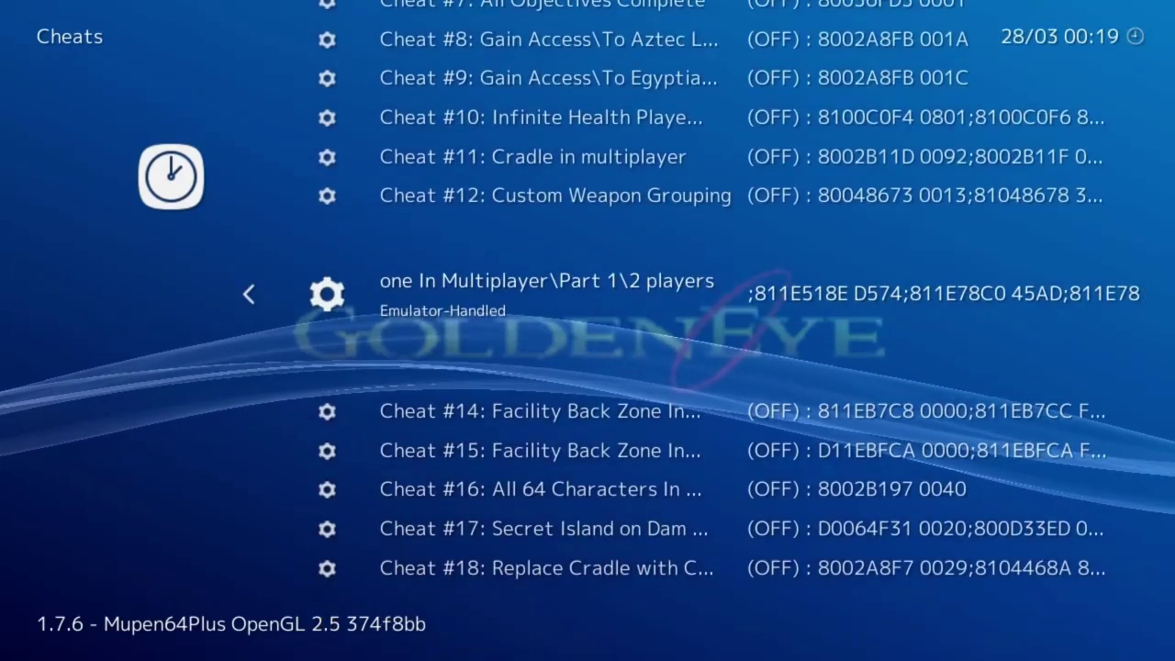
key(Up)
key(Up)
key(Up)
key(Up)
key(Up)
key(Up)
key(Up)
key(Up)
key(Up)
key(Up)
key(Up)
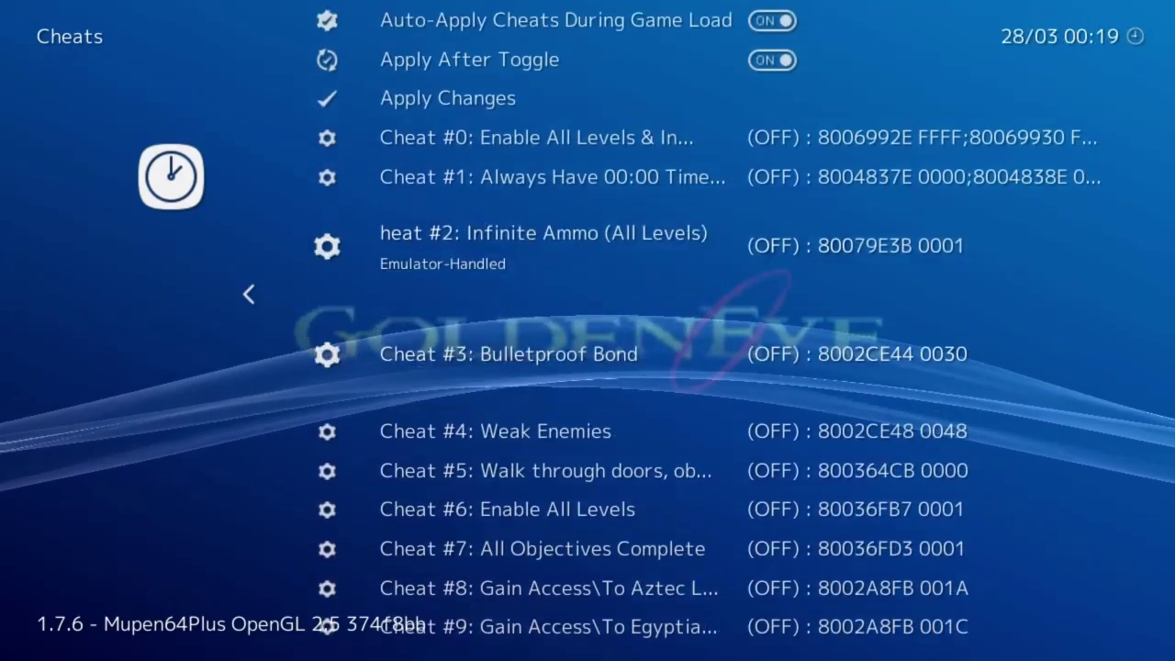
key(Up)
key(Up)
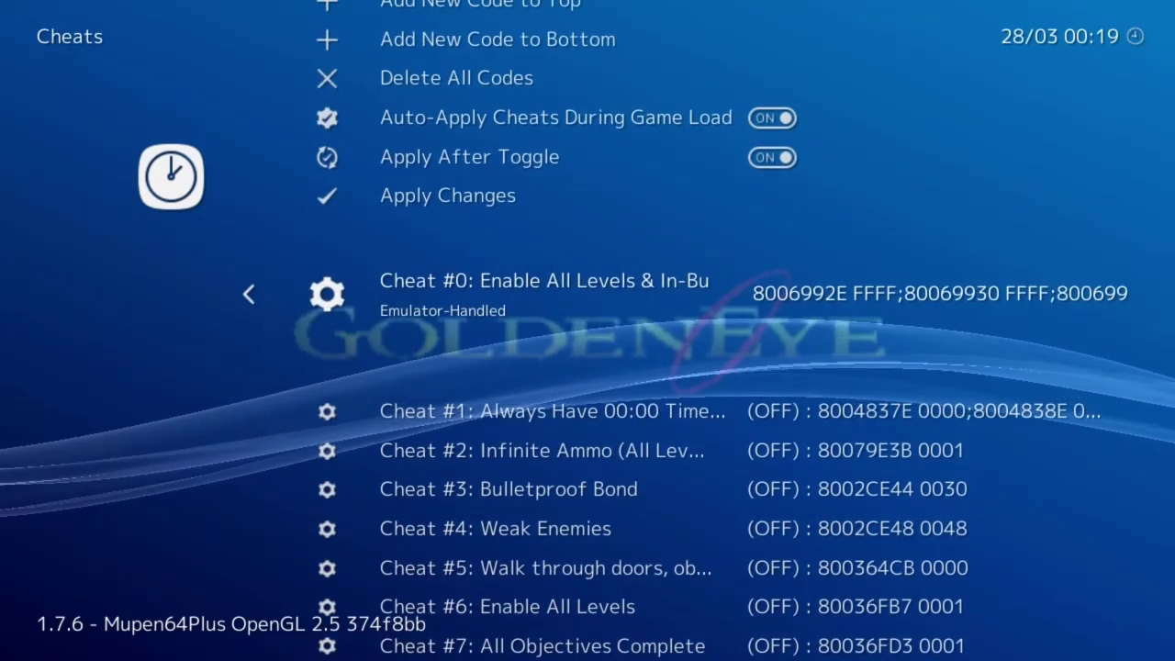
Step: Turn on Cheat #2, Infinite Ammo (All Levels)
key(Down)
key(Down)
key(Down)
key(Up)
key(Right)
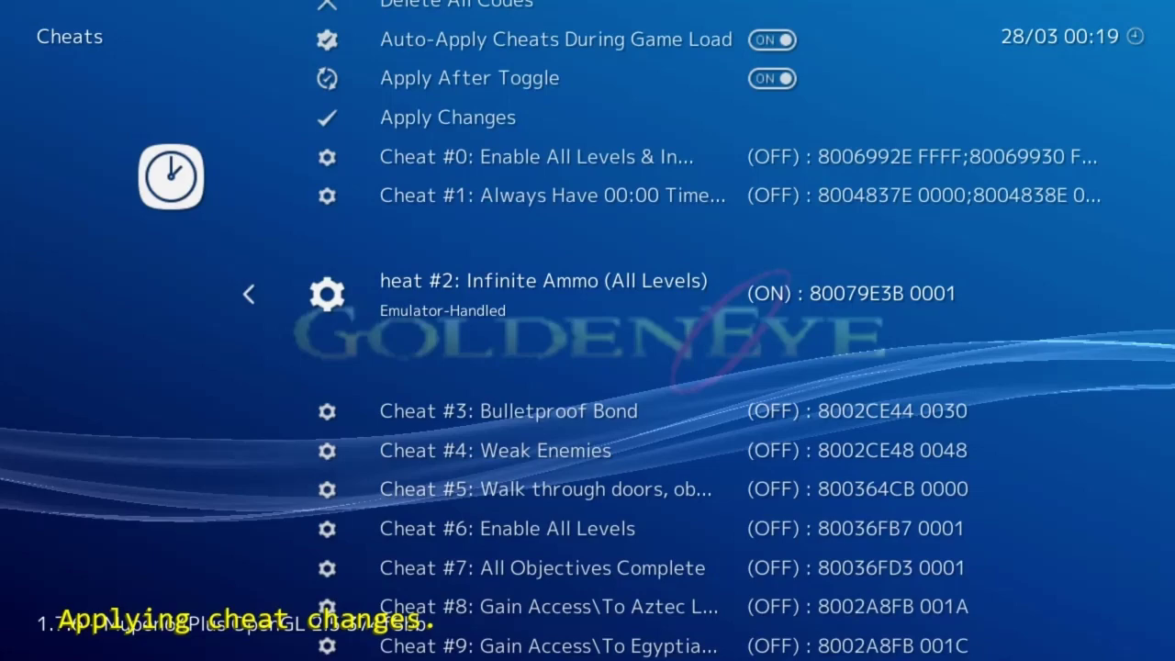
Step: Leave the Cheats settings for the Quick Menu and resume the game
key(Up)
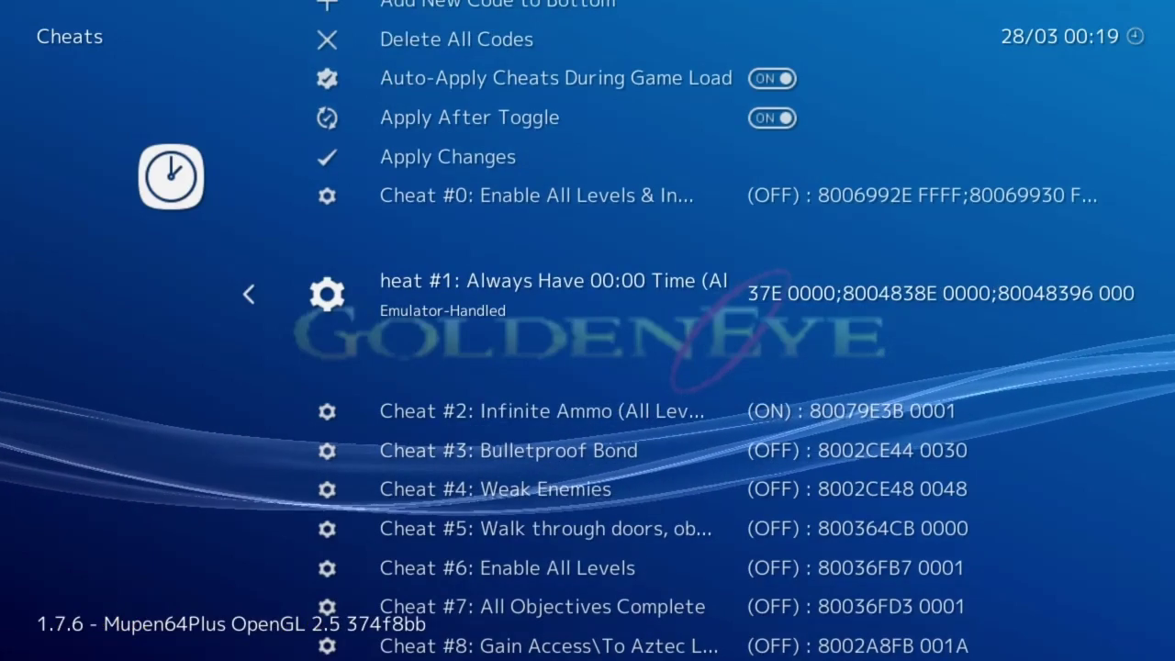
scroll(459, 124, up, 11)
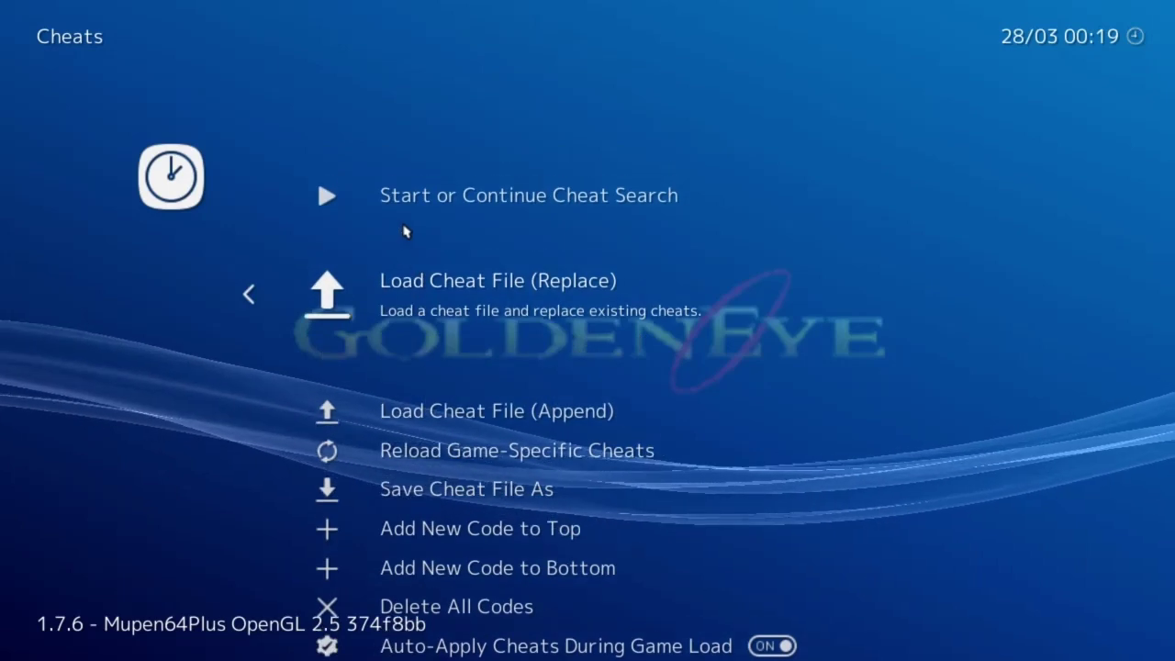
scroll(407, 232, up, 1)
right_click(410, 296)
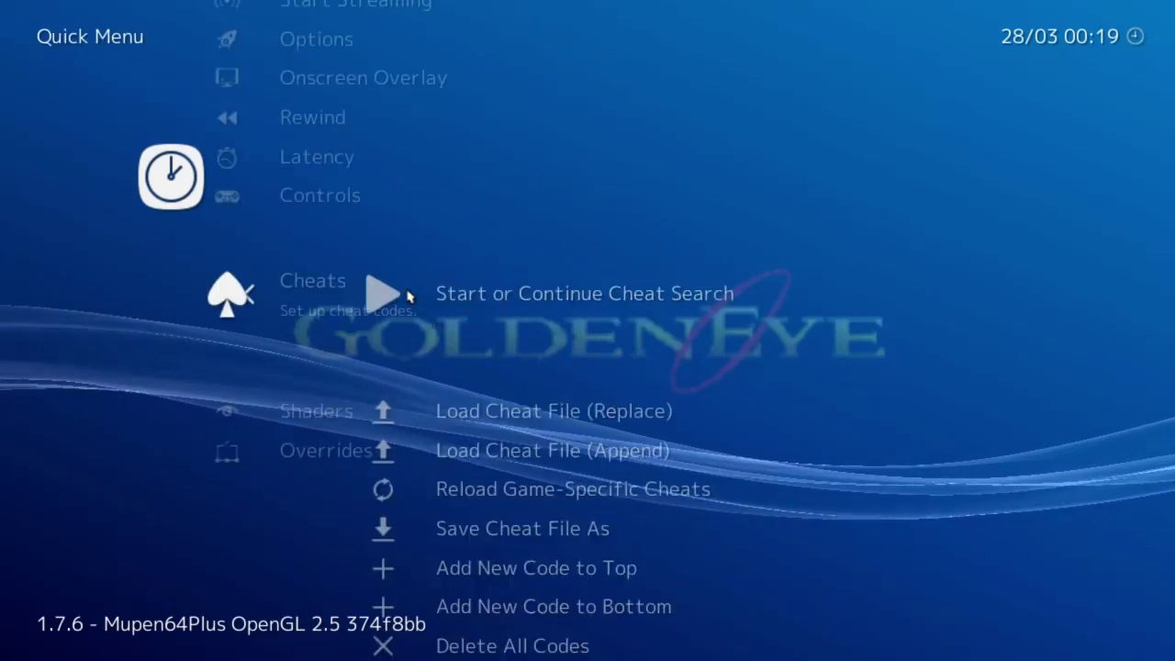
scroll(404, 285, up, 1)
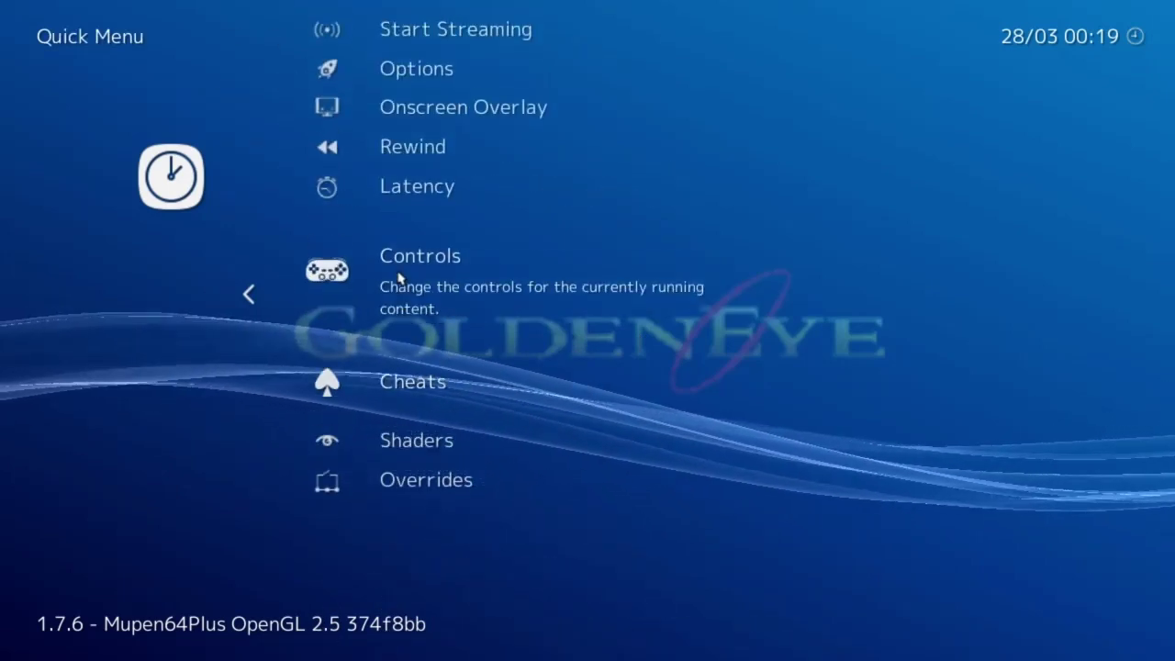
scroll(398, 278, up, 15)
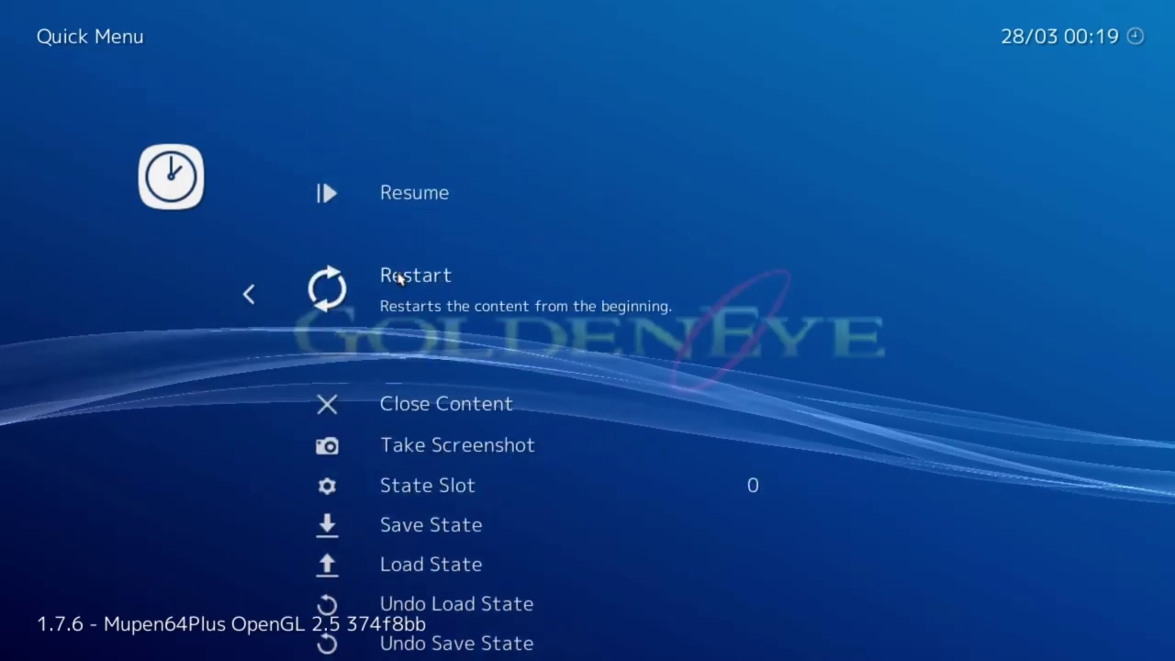
scroll(395, 246, up, 1)
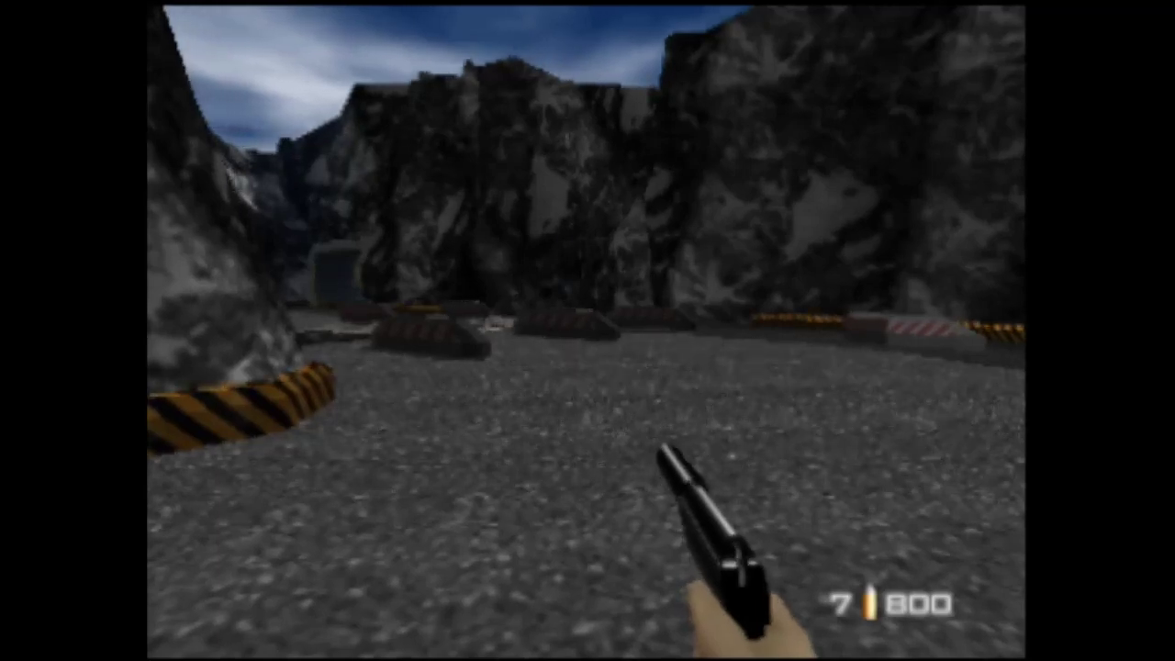
Step: Fire the pistol at the guard in the game to test the infinite ammo cheat
key(Left)
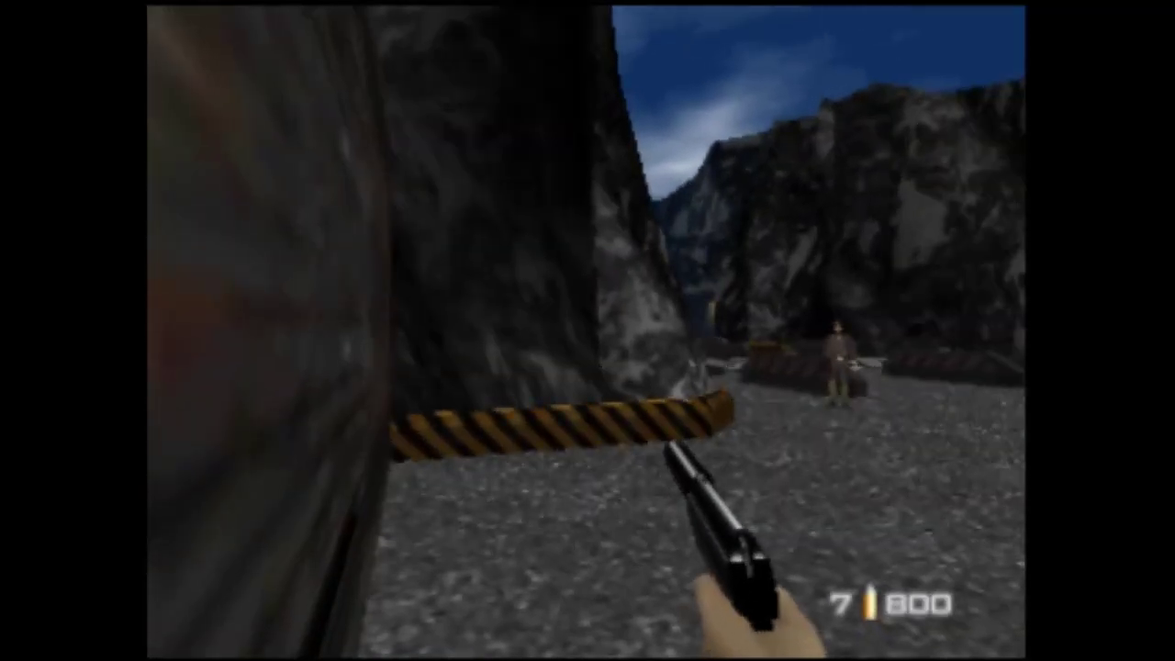
key(Right)
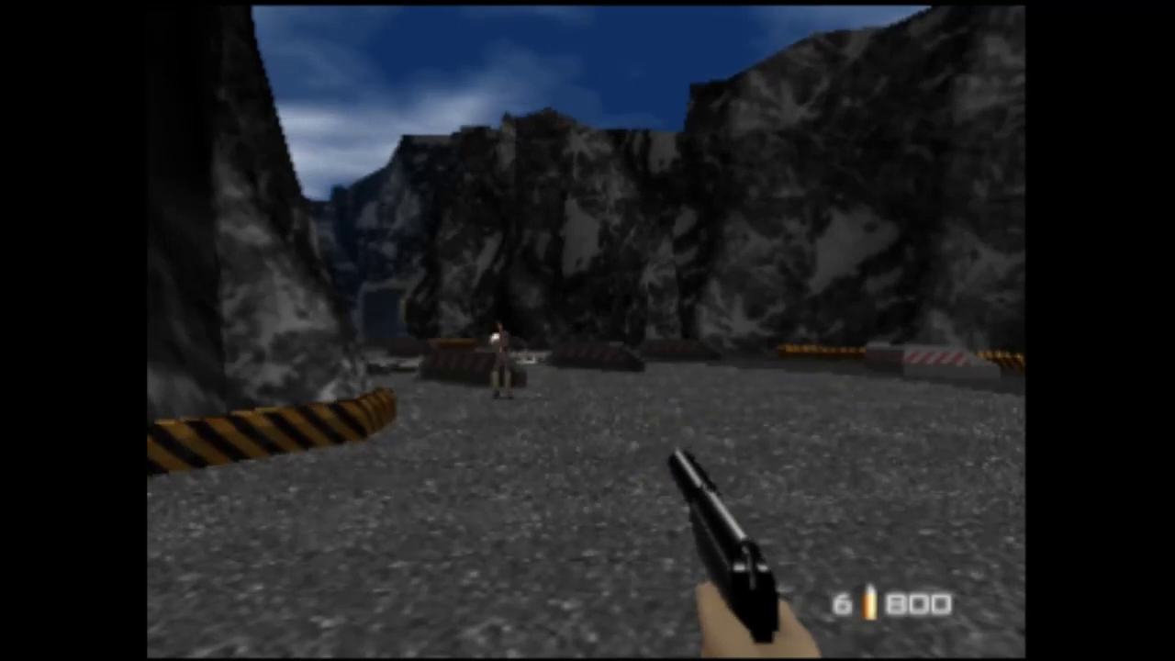
key(Left)
key(z)
key(z)
key(z)
key(z)
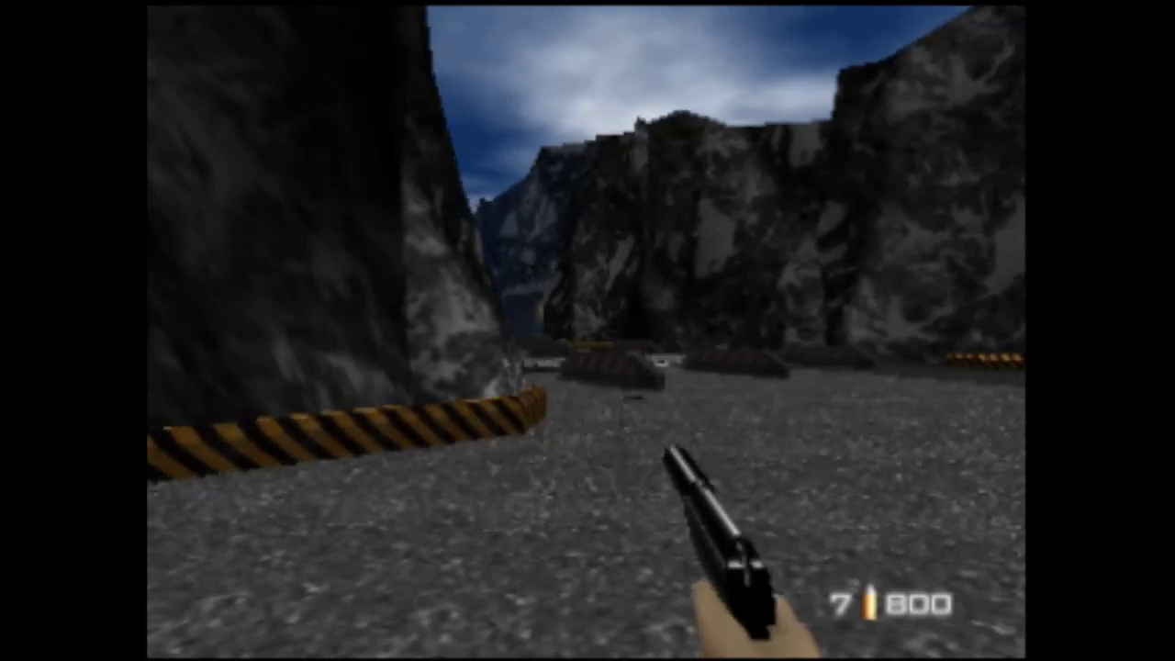
Step: Bring up the Quick Menu over the running level and open its Cheats settings again
key(F1)
key(Down)
key(Down)
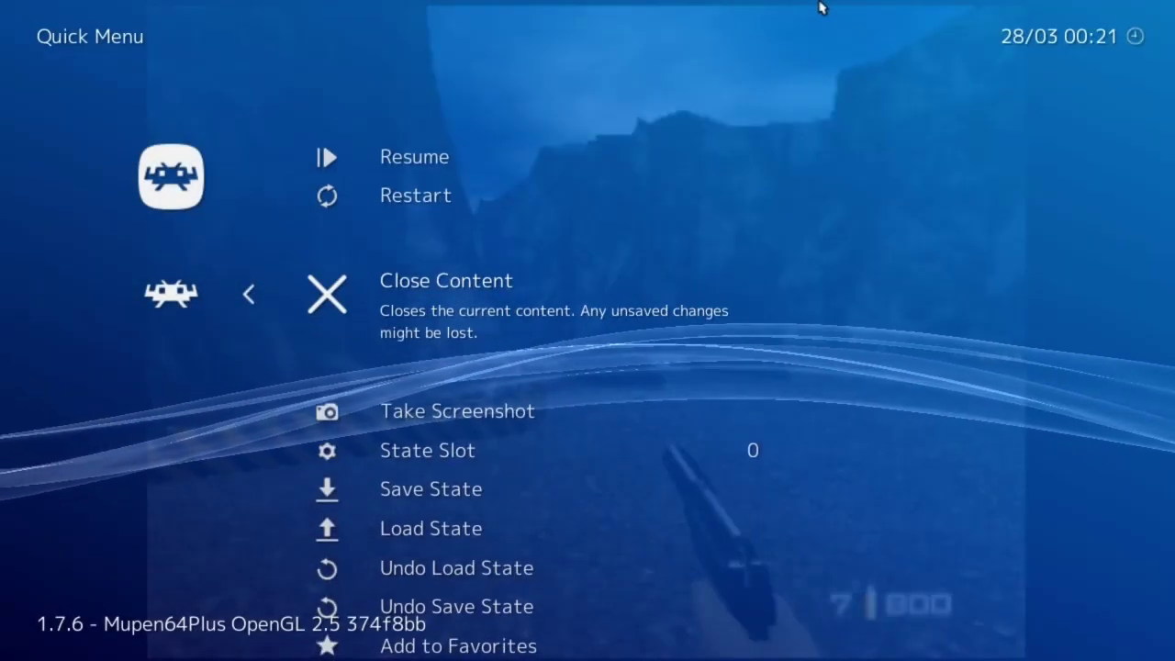
key(Up)
key(Down)
key(Down)
key(Down)
key(Down)
key(Down)
key(Down)
key(Down)
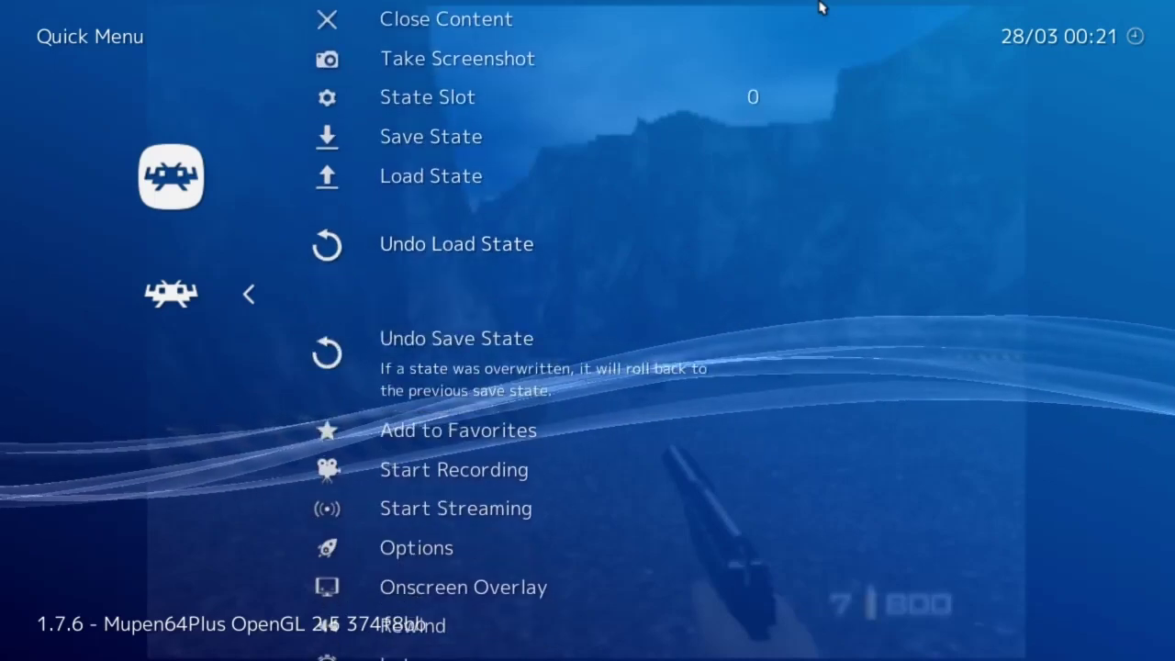
key(Down)
key(Down)
key(Down)
key(Down)
key(Down)
key(Down)
key(Down)
key(Down)
key(Down)
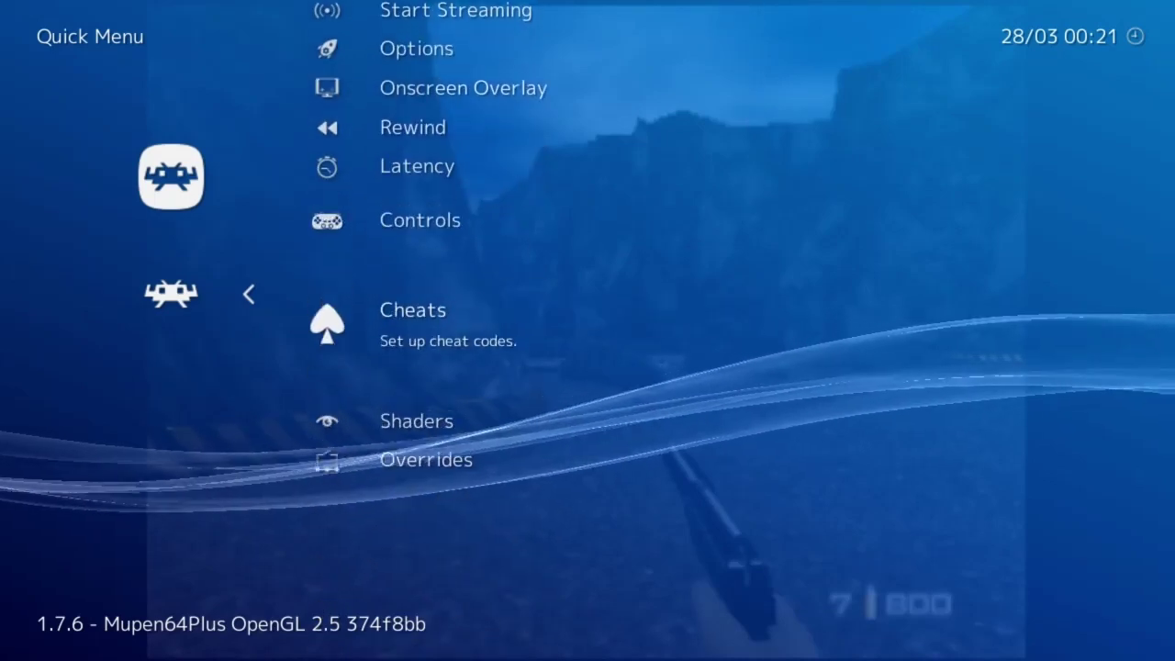
key(Return)
Step: Review the cheat list from the file options down to the Weak Enemies cheat, checking which cheats are enabled
key(Down)
key(Down)
key(Down)
key(Down)
key(Down)
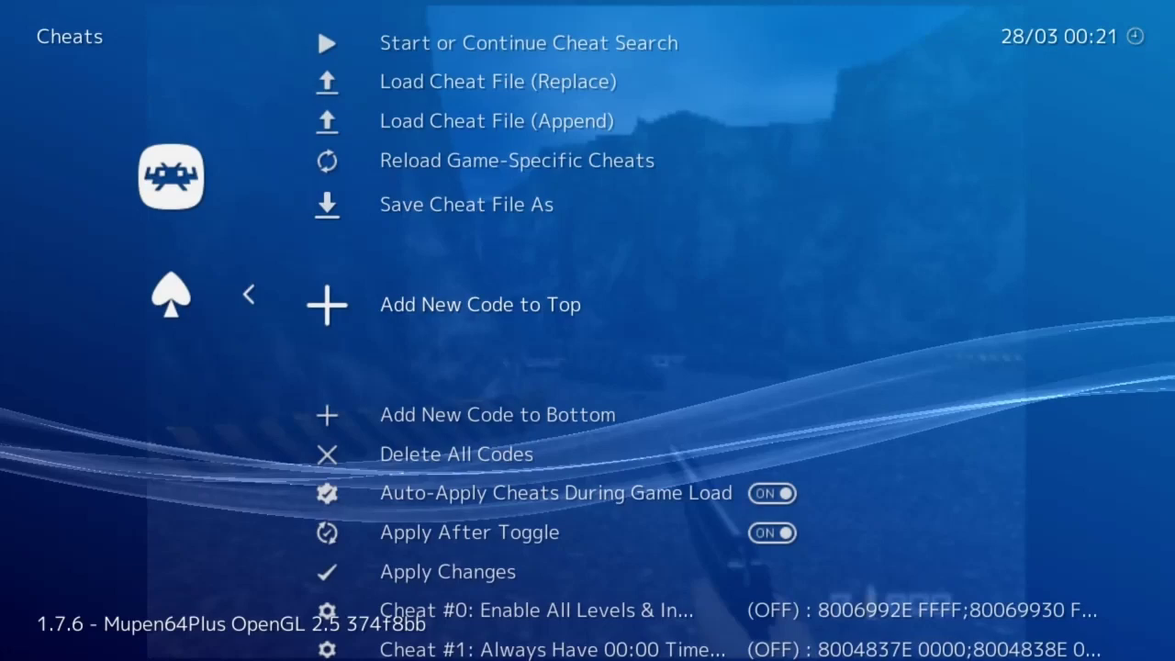
key(Down)
key(Down)
key(Down)
key(Down)
key(Down)
key(Down)
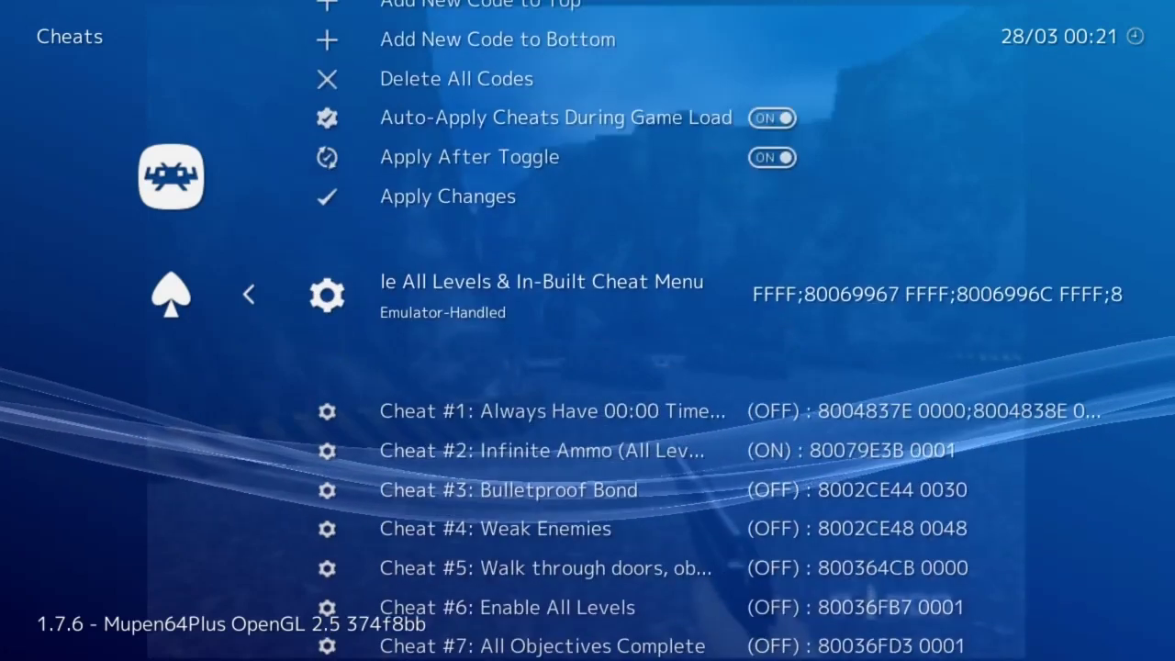
key(Down)
key(Down)
key(Down)
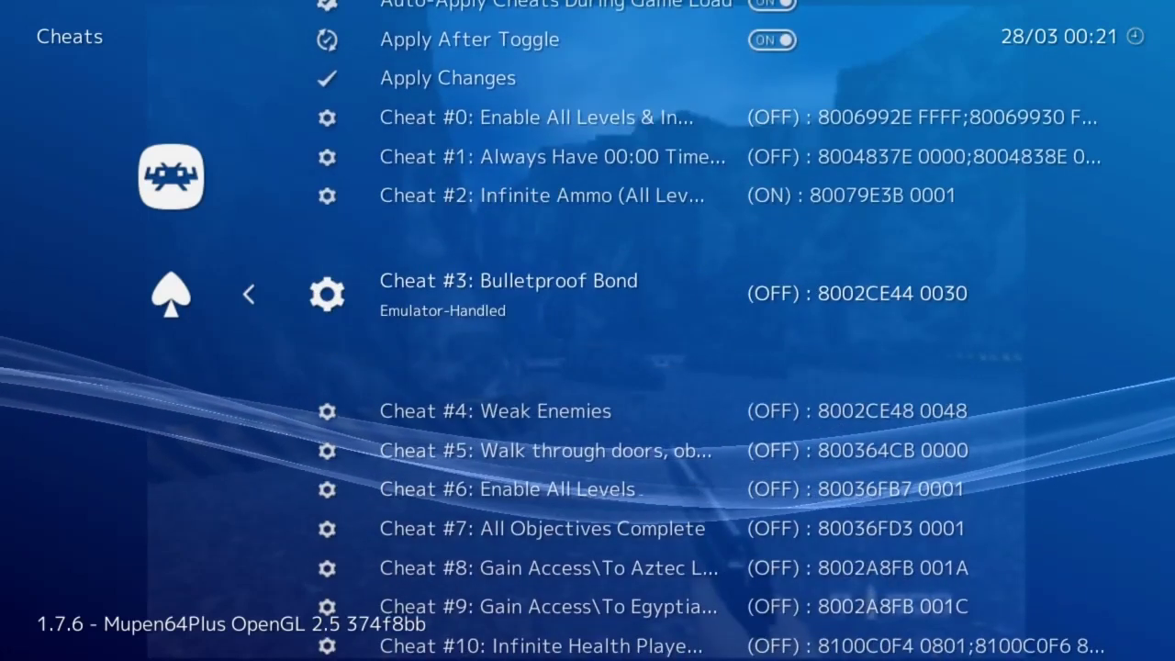
key(Down)
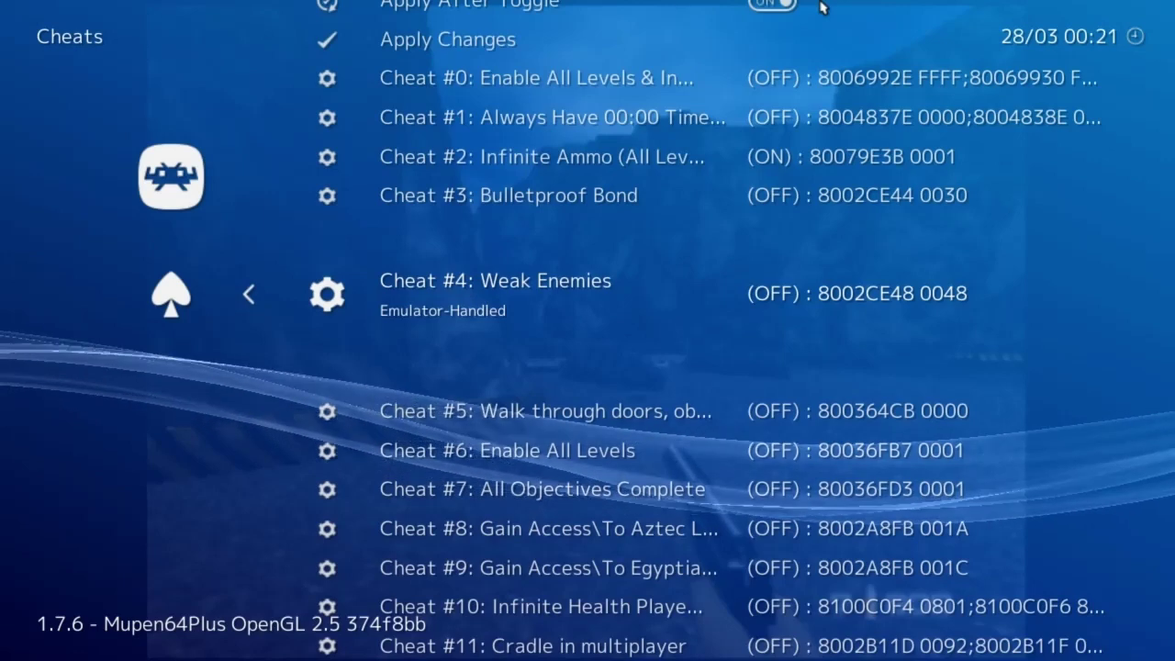
Step: Return to the cheat file options above the cheat list, at Load Cheat File (Append)
key(Up)
key(Up)
key(Right)
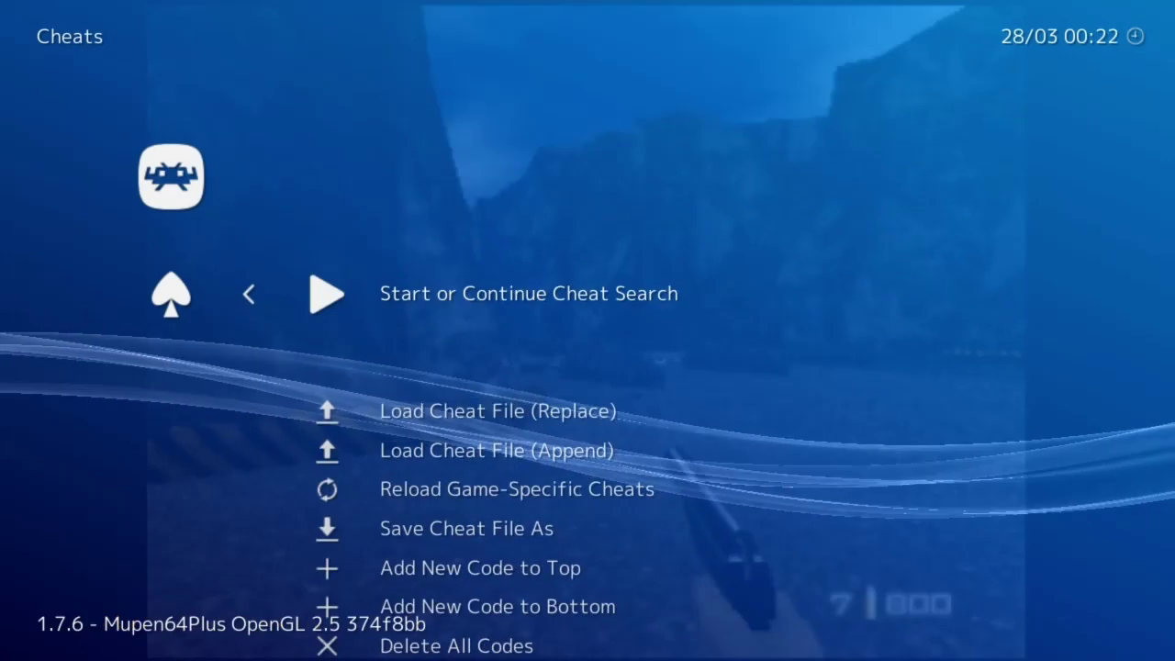
key(Down)
key(Down)
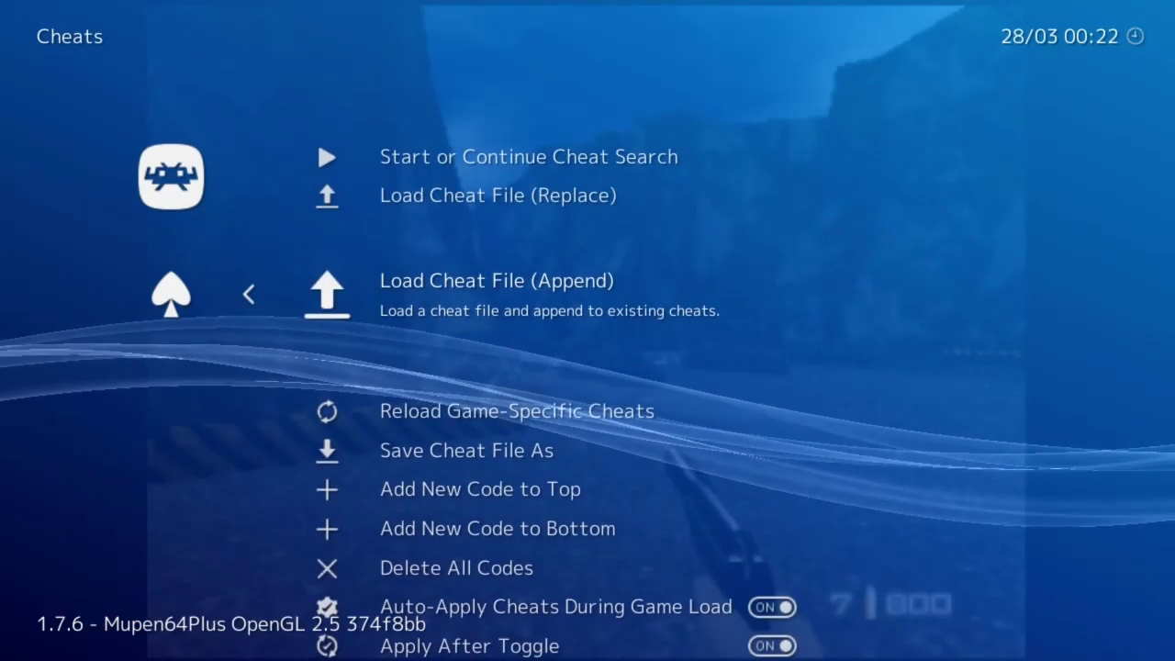